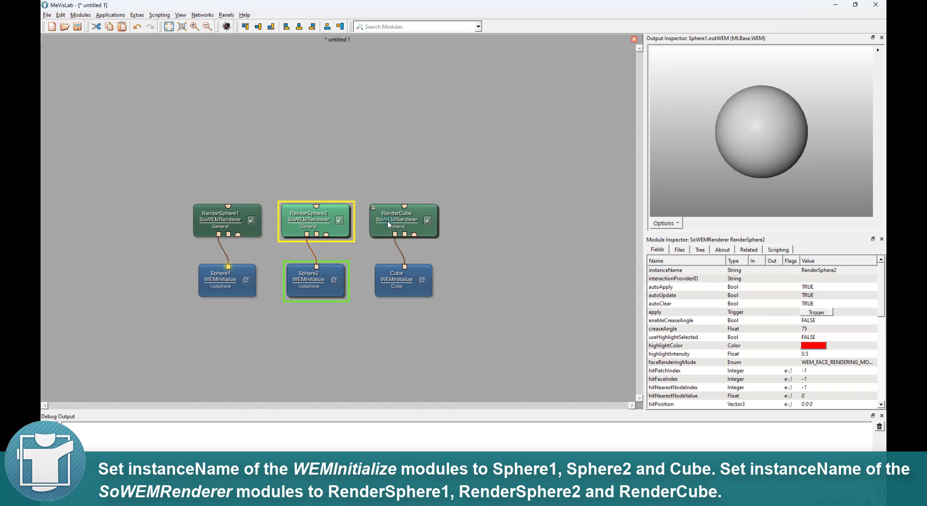
Step: Give RenderSphere1 a yellow diffuse color and set its Face Alpha to 0.5
click(388, 222)
click(571, 263)
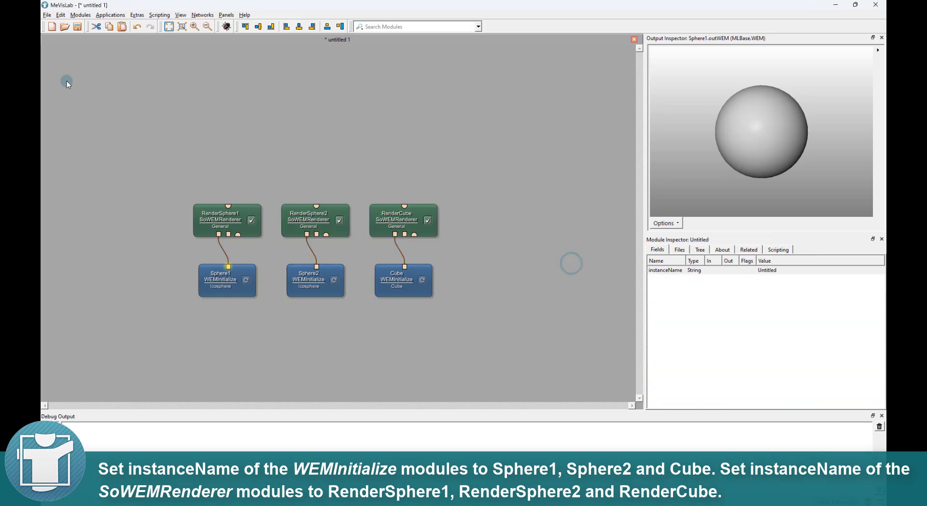
double_click(216, 222)
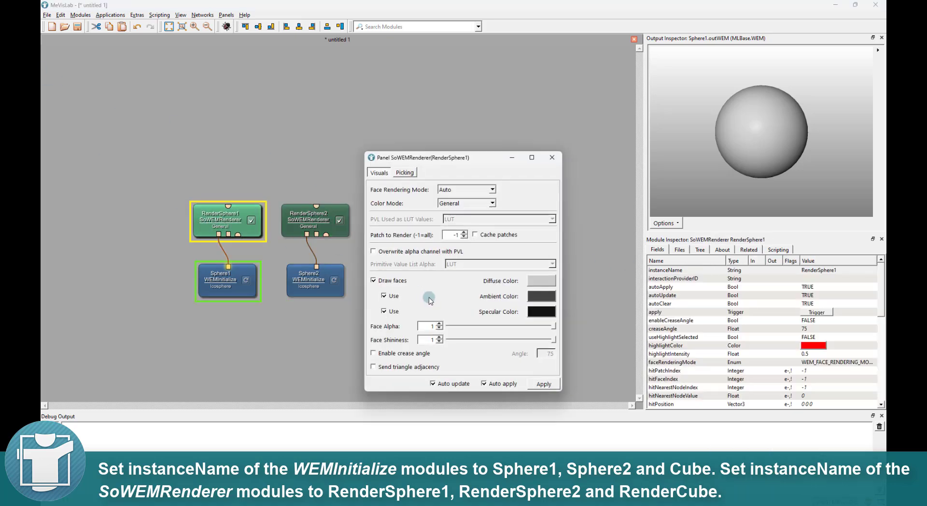
click(534, 282)
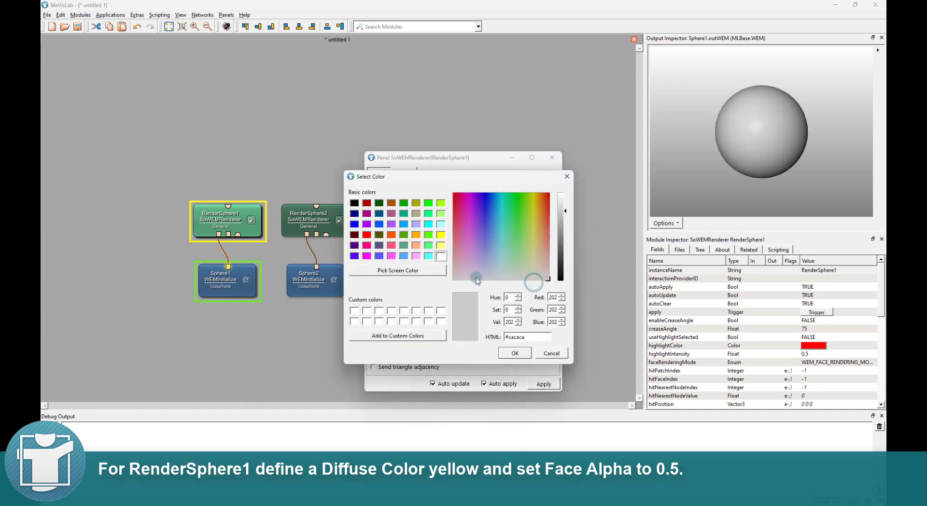
click(441, 234)
click(515, 353)
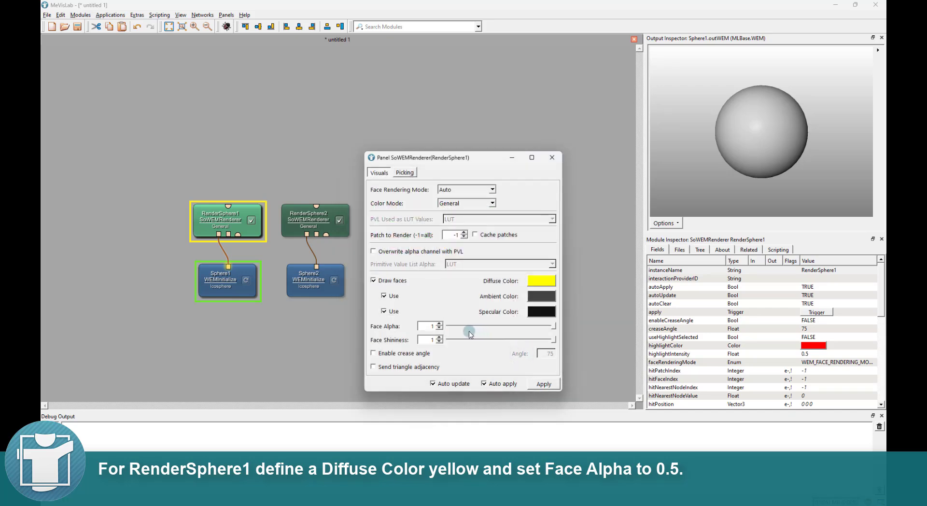
double_click(432, 328)
click(463, 316)
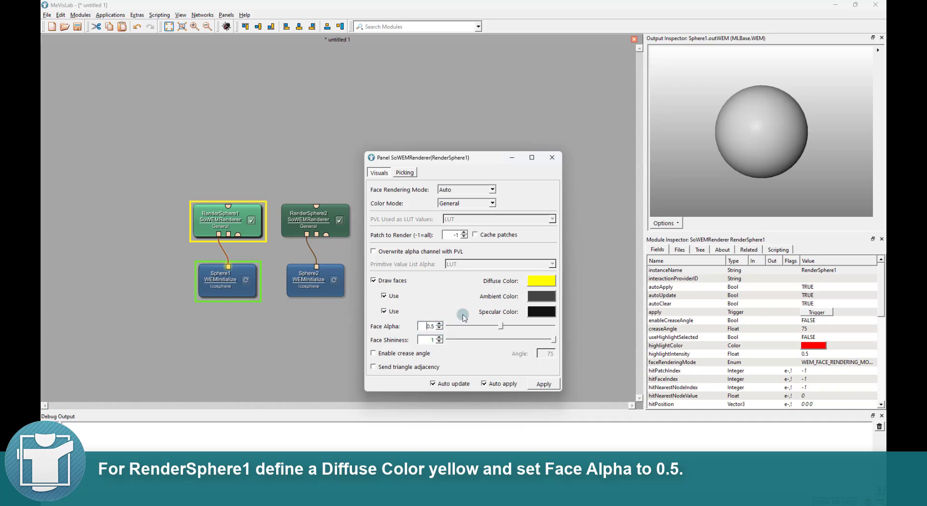
click(552, 157)
click(541, 248)
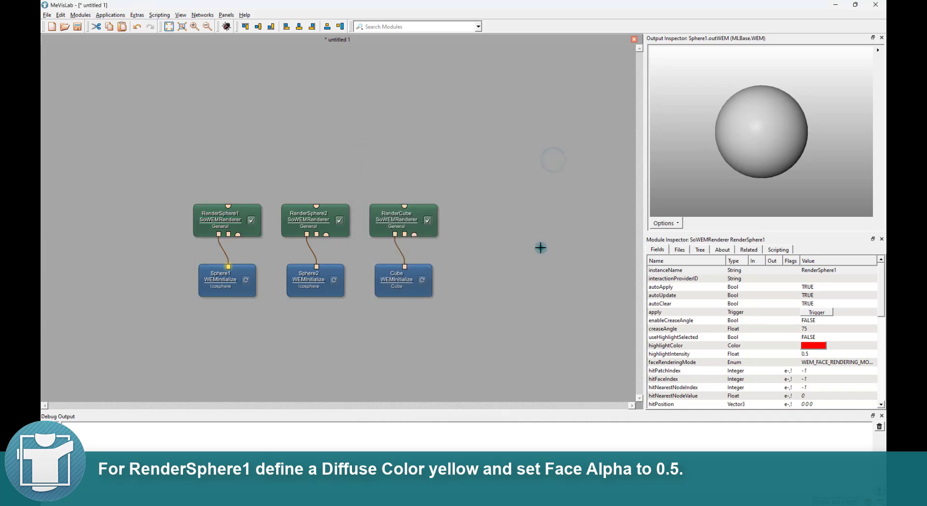
click(541, 248)
Step: Give RenderSphere2 a red diffuse color (#ff0000) and set its Face Alpha to 0.5
double_click(308, 222)
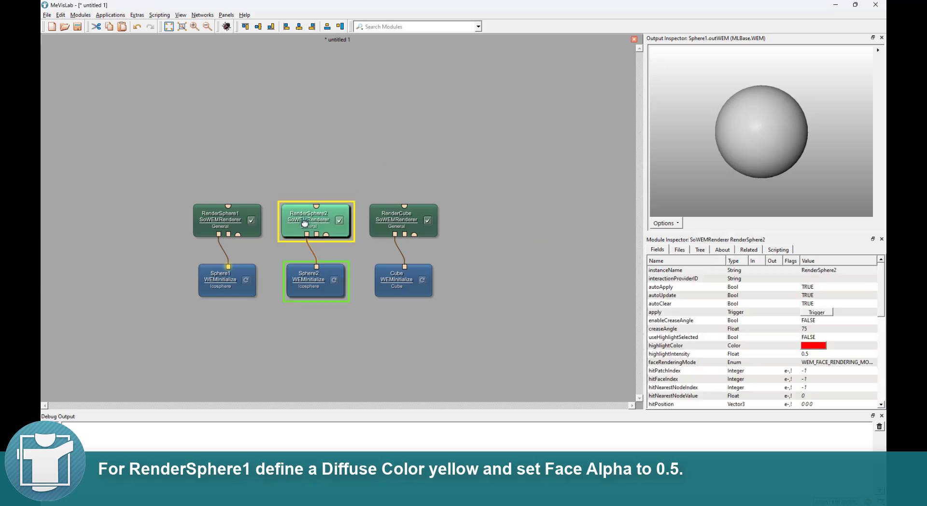
click(533, 281)
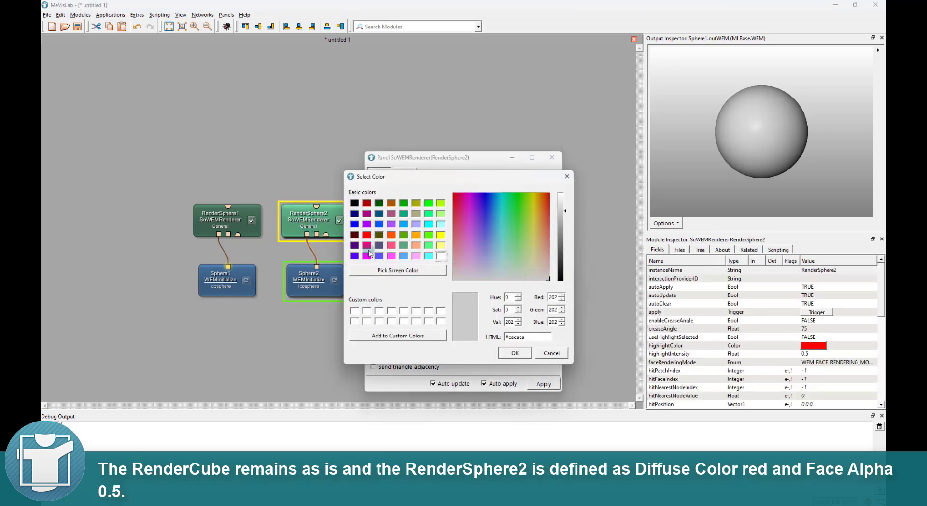
click(366, 237)
click(515, 353)
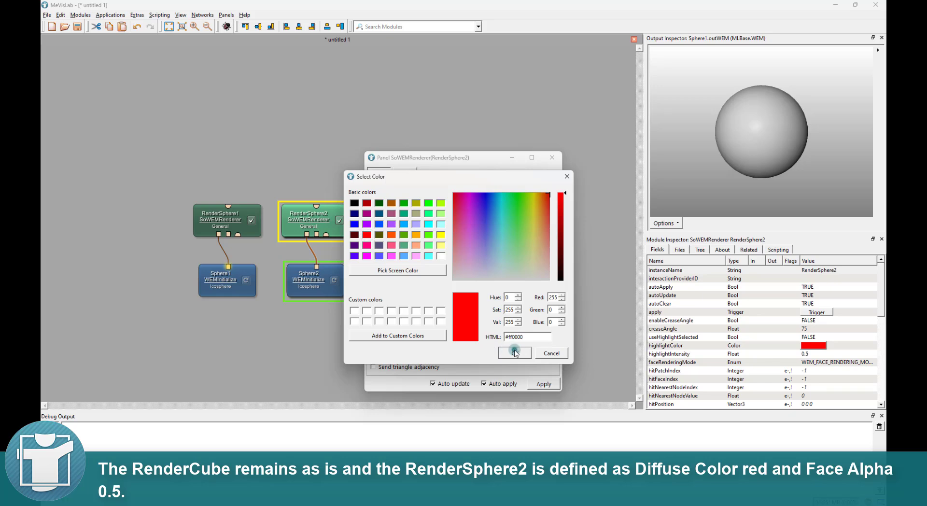
double_click(428, 326)
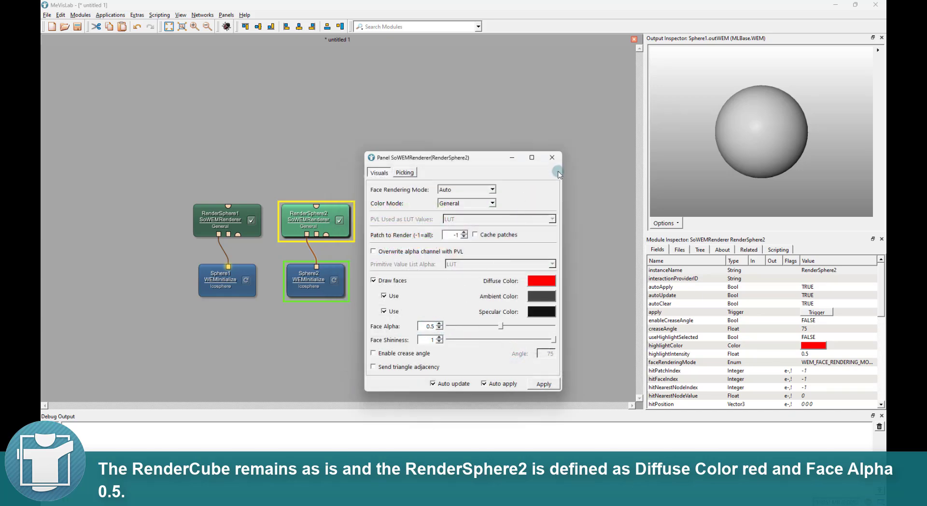
click(552, 158)
click(554, 159)
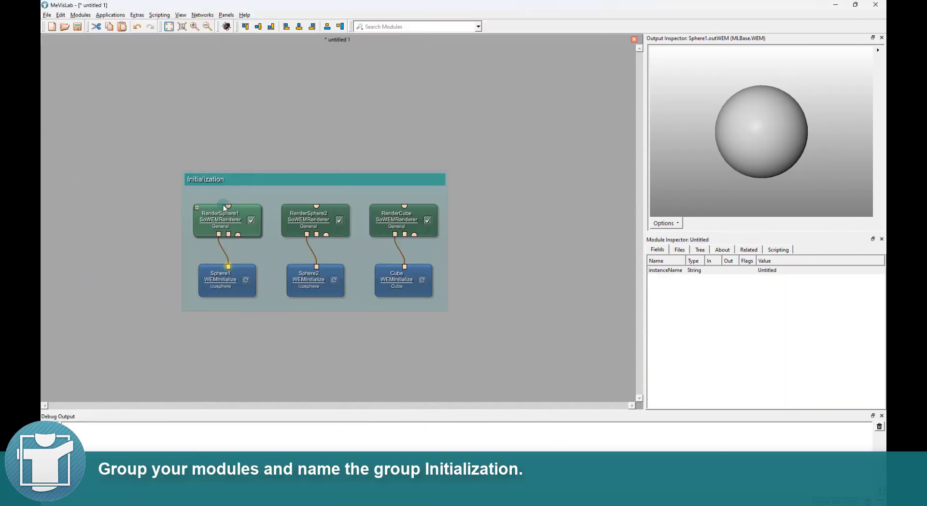
Step: Inspect the rendered outputs of RenderSphere1, RenderSphere2 and RenderCube, viewing the cube from an angle
click(229, 208)
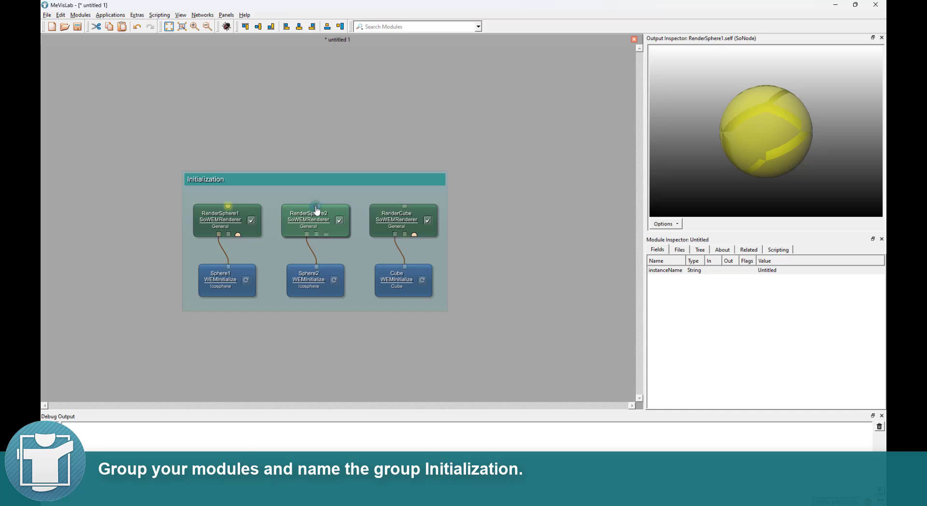
click(316, 205)
click(405, 208)
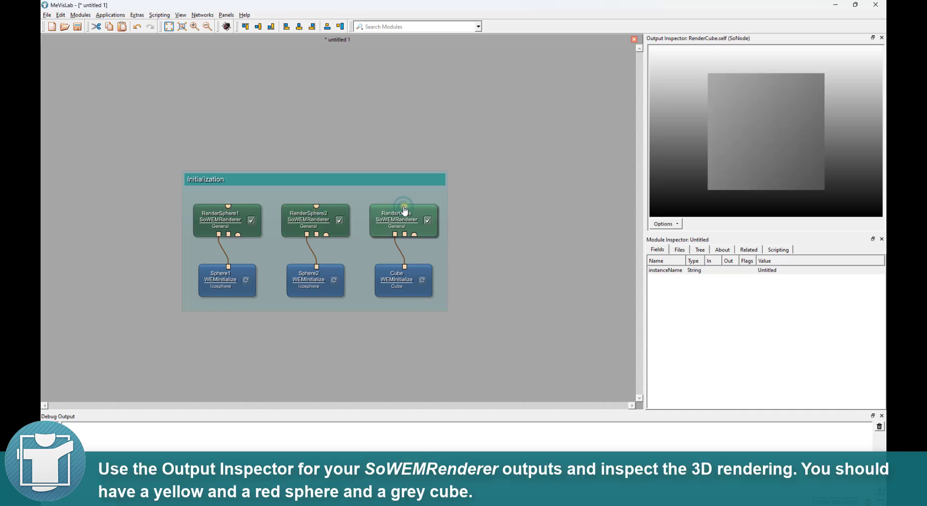
drag(718, 101, 772, 162)
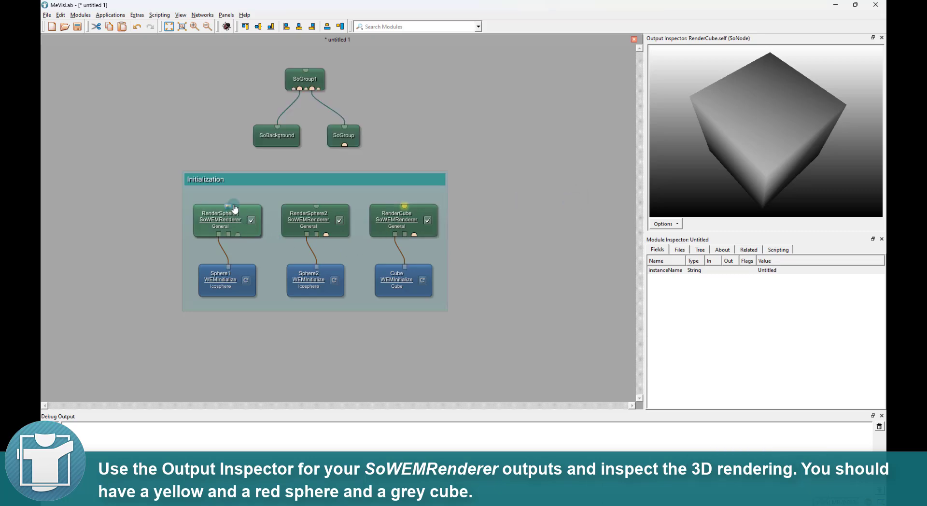
Step: Connect the outputs of RenderSphere1, RenderSphere2 and RenderCube to SoGroup and inspect the combined scene at SoGroup1
drag(228, 206, 344, 145)
drag(316, 206, 350, 145)
drag(404, 206, 357, 145)
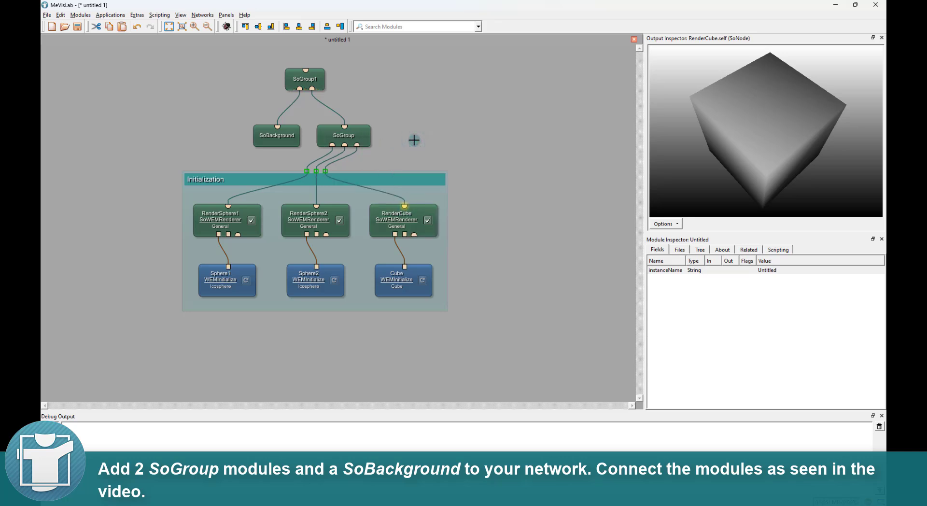
click(306, 71)
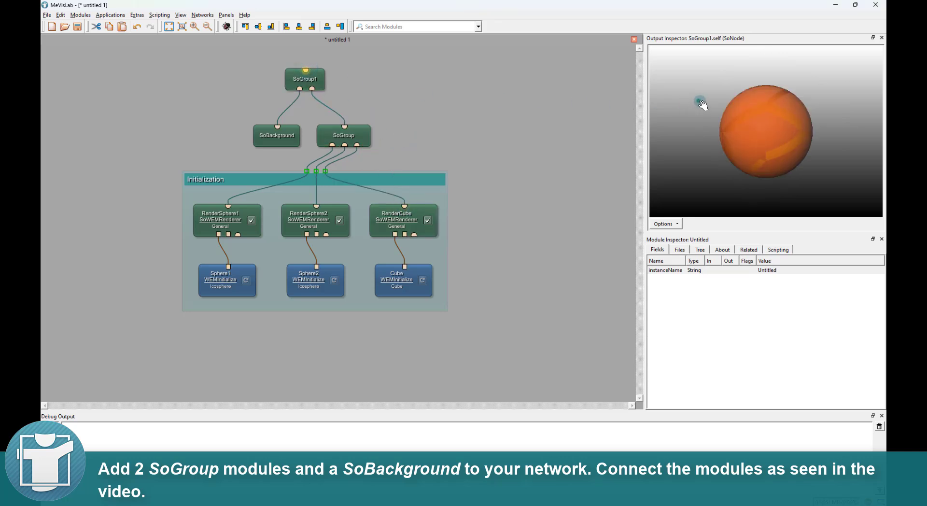
drag(697, 97, 813, 141)
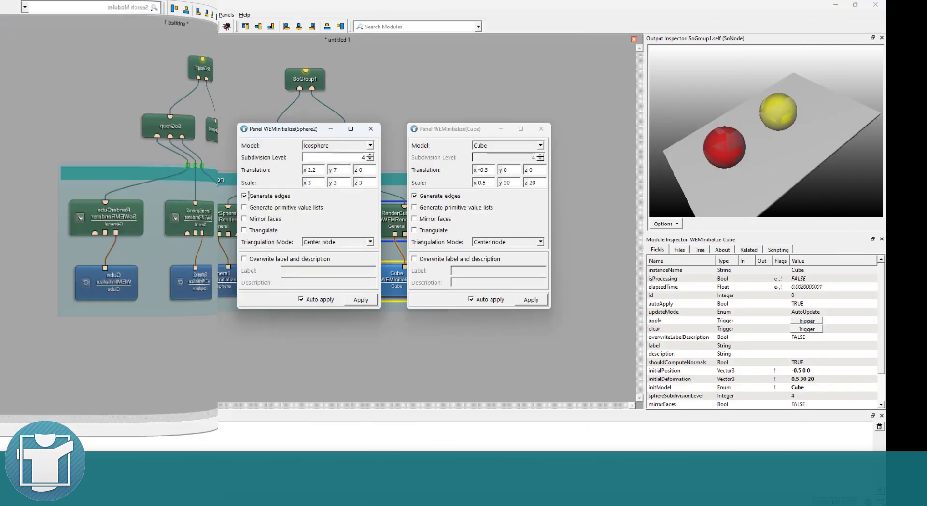
Step: Review the translation and scale settings of Sphere1, Sphere2 and Cube and examine the combined scene from a lower angle
click(134, 130)
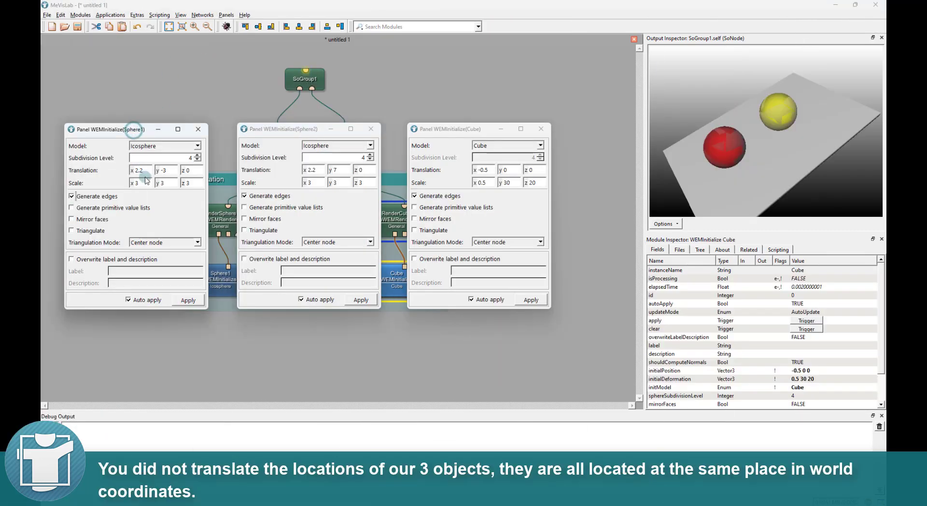
click(274, 134)
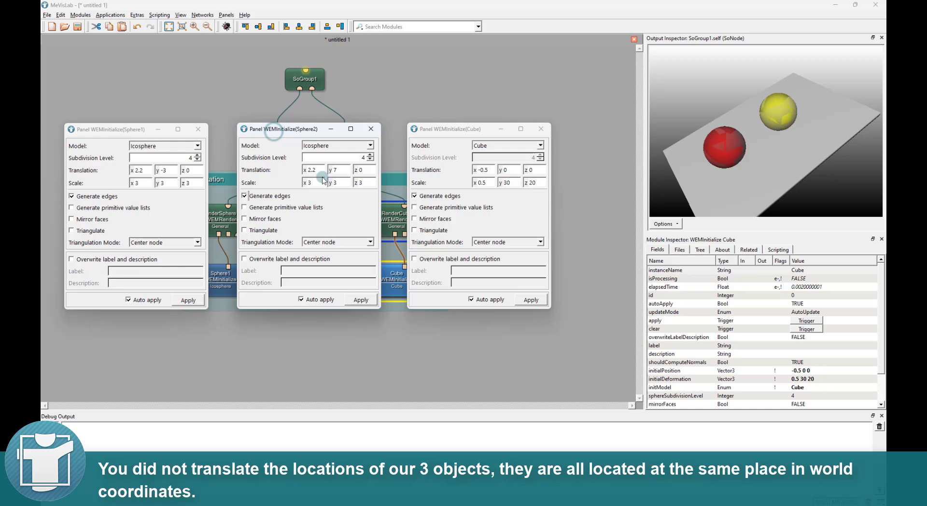
click(464, 129)
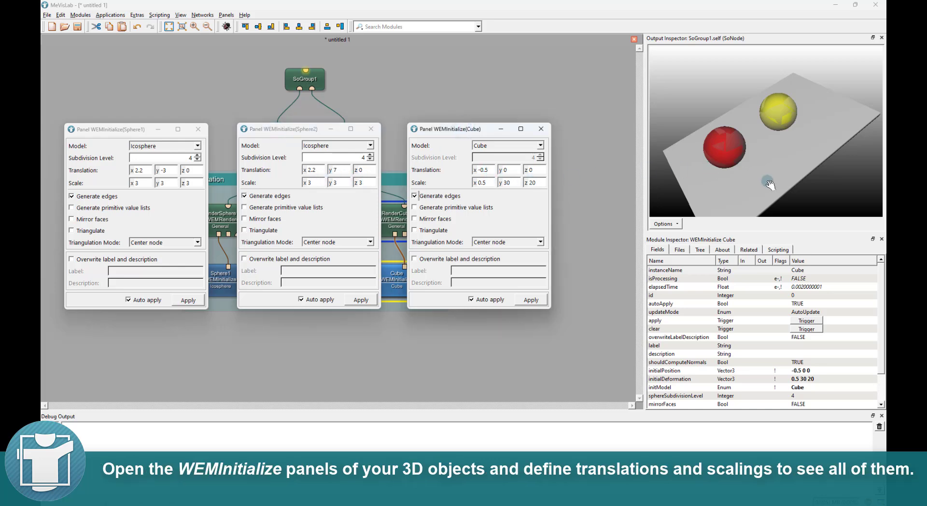
drag(766, 182, 795, 155)
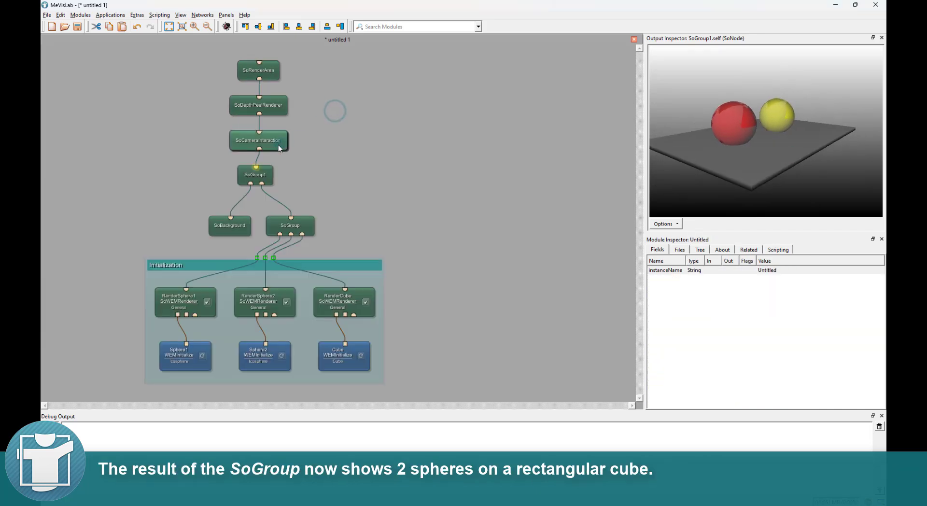
Step: Open the SoRenderArea viewer and examine the spheres and flat cube up close from an oblique angle
click(278, 144)
click(277, 112)
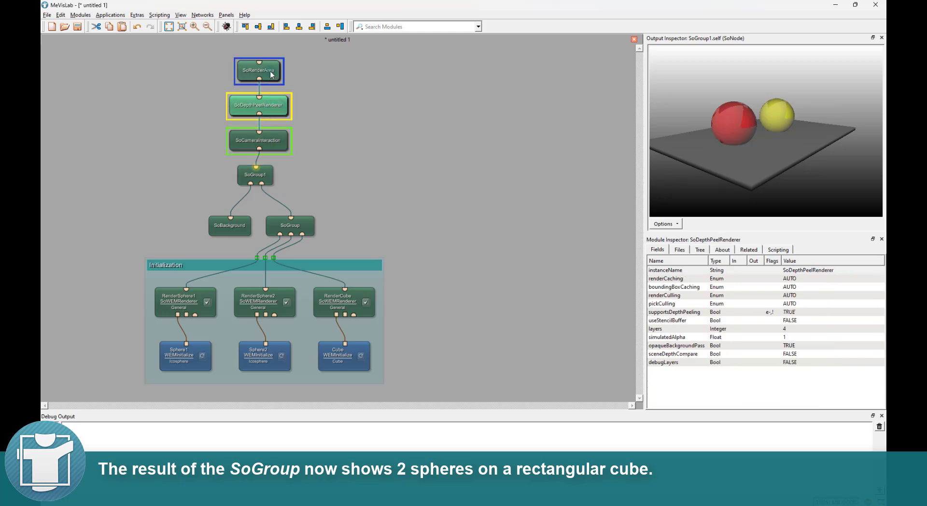
click(269, 71)
double_click(270, 72)
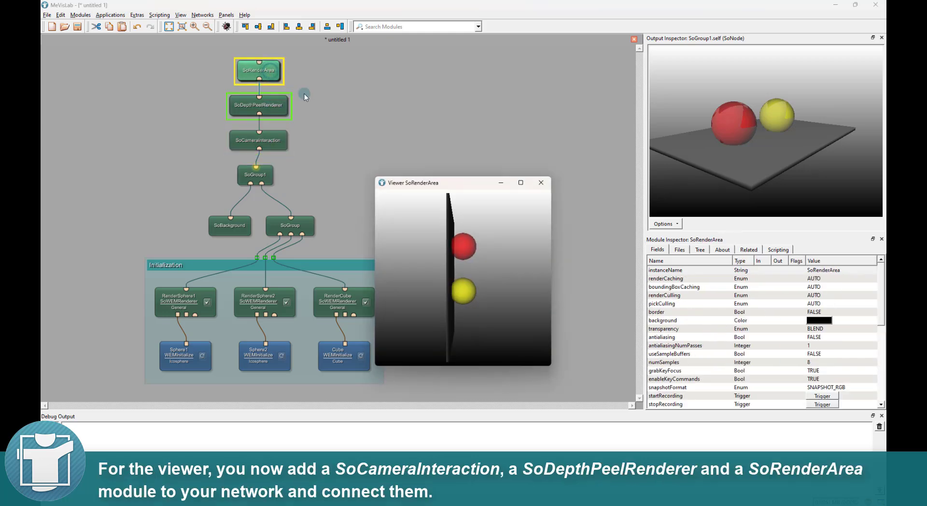
drag(464, 240, 450, 284)
scroll(469, 289, up, 5)
drag(474, 319, 460, 309)
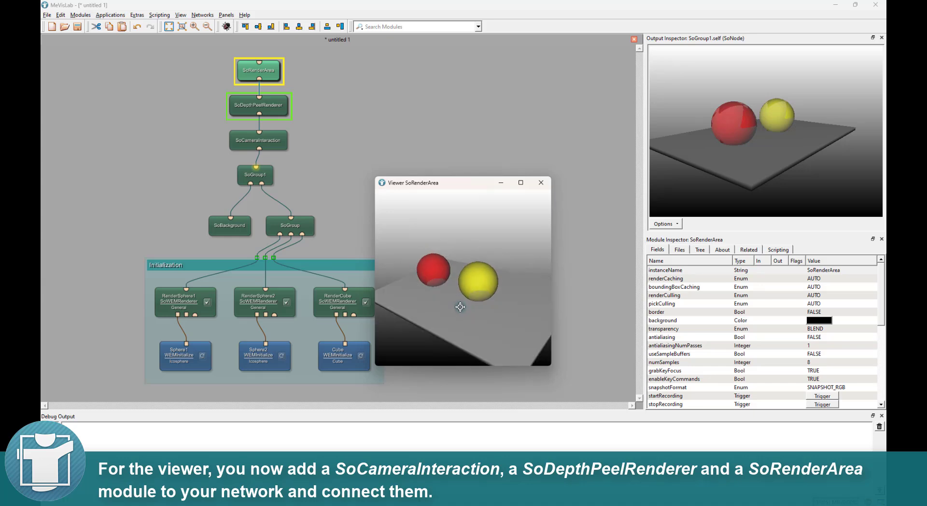
Step: Connect the SoSeparator holding SoMenuItem and SoBorderMenu to the SoRenderArea input
click(79, 70)
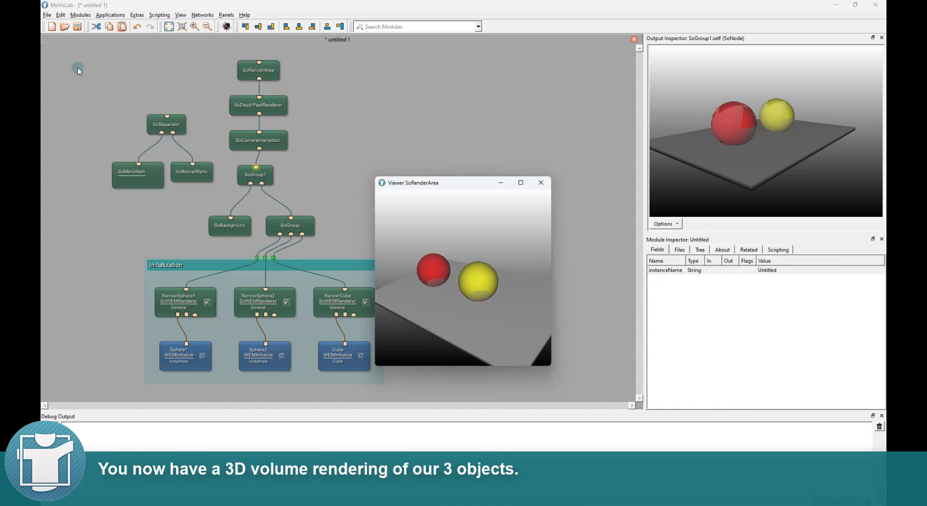
click(141, 179)
click(185, 178)
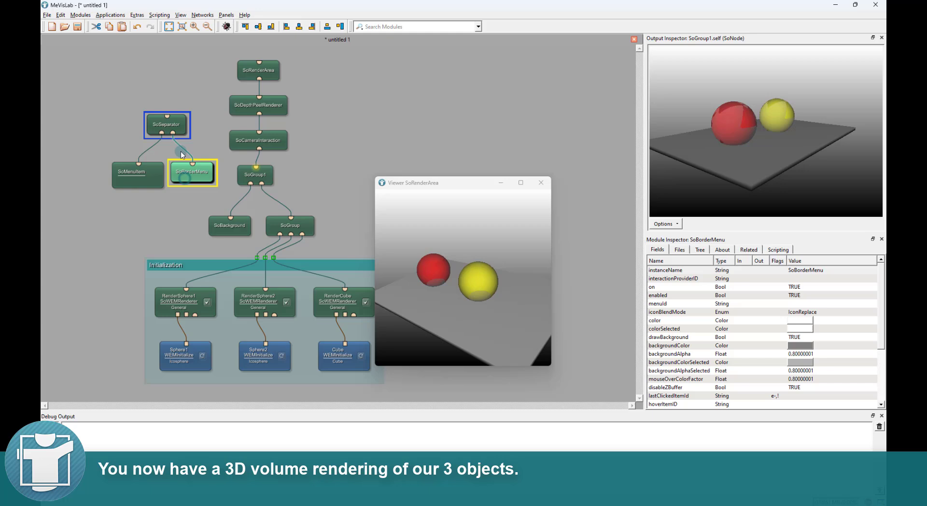
click(167, 125)
drag(167, 116, 253, 87)
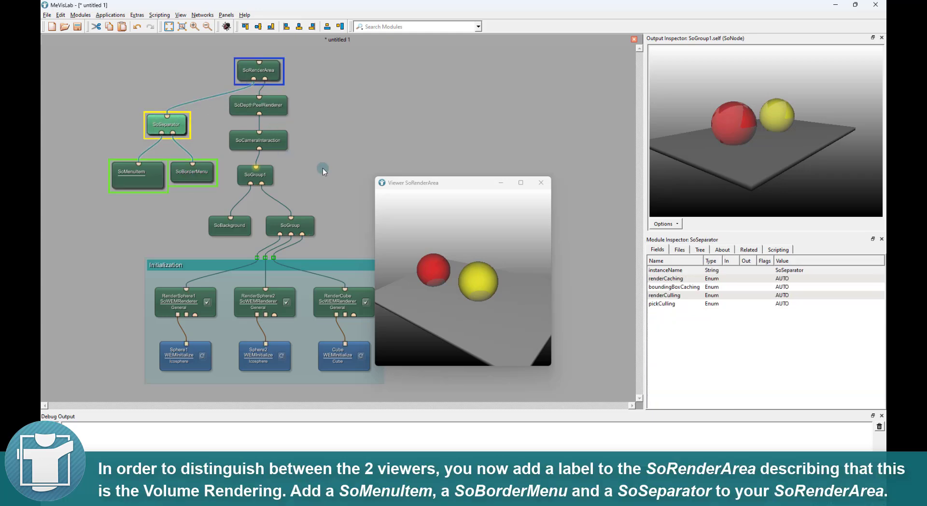
Step: Set the label of the SoMenuItem module to "Volume Rendering"
double_click(138, 183)
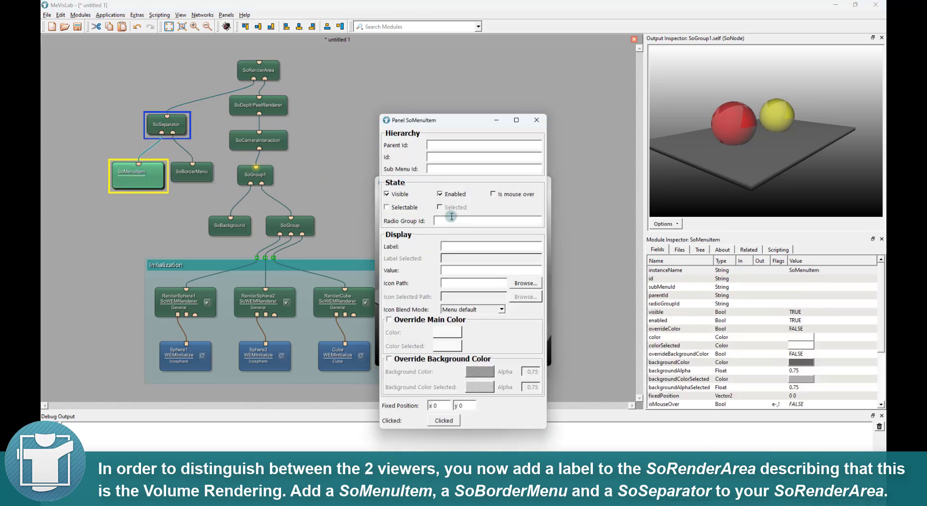
text(Volume Rendering)
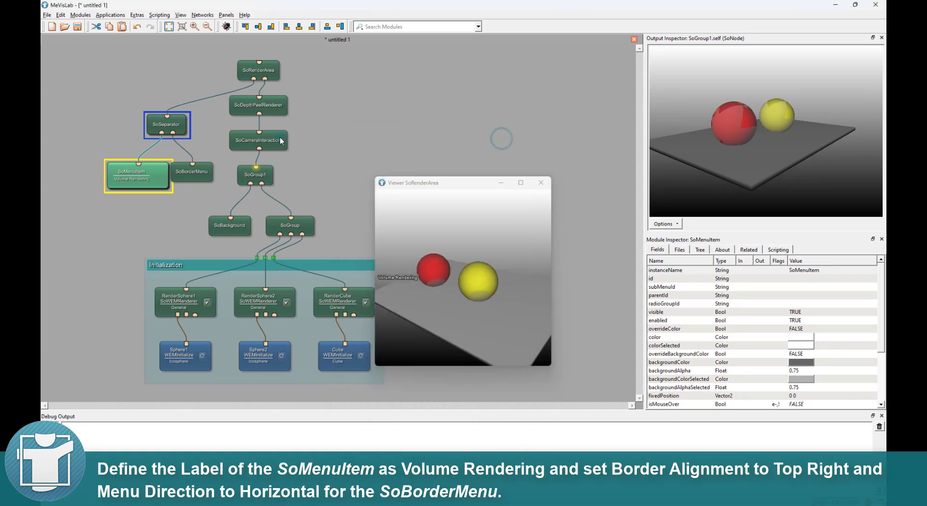
Step: Set the SoBorderMenu border alignment to Top Right and its menu direction to Horizontal
double_click(207, 177)
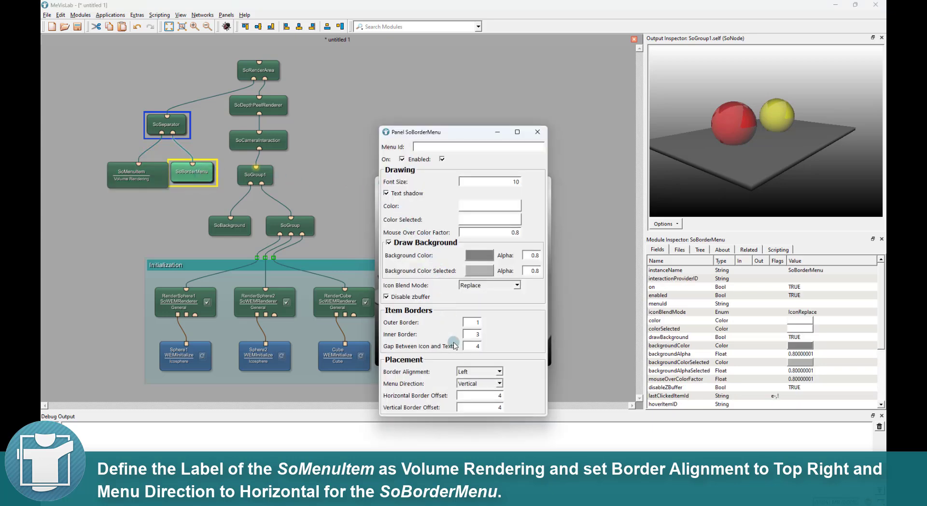
click(477, 372)
click(478, 388)
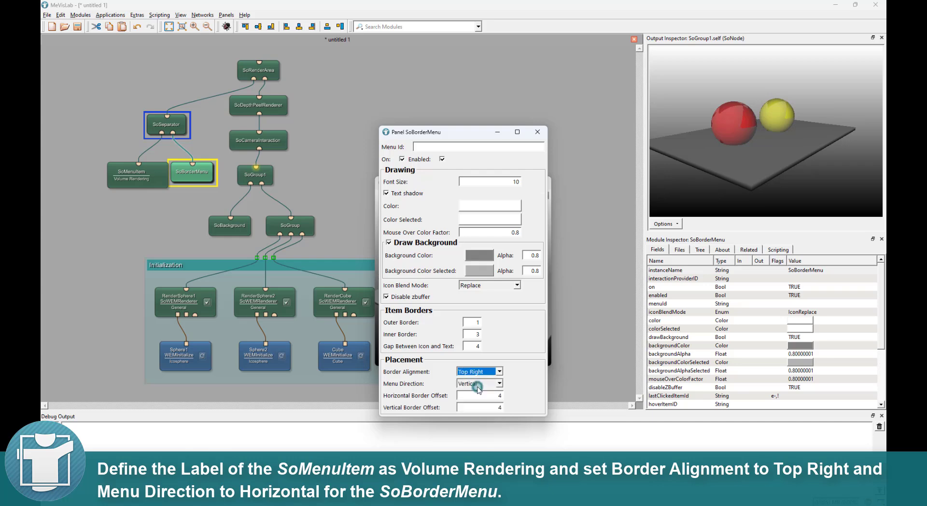
click(479, 384)
click(479, 394)
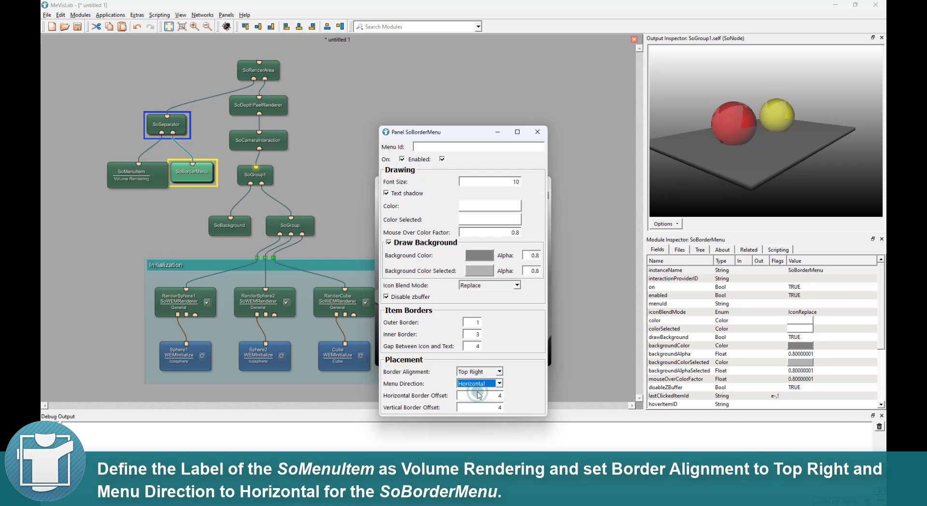
click(538, 132)
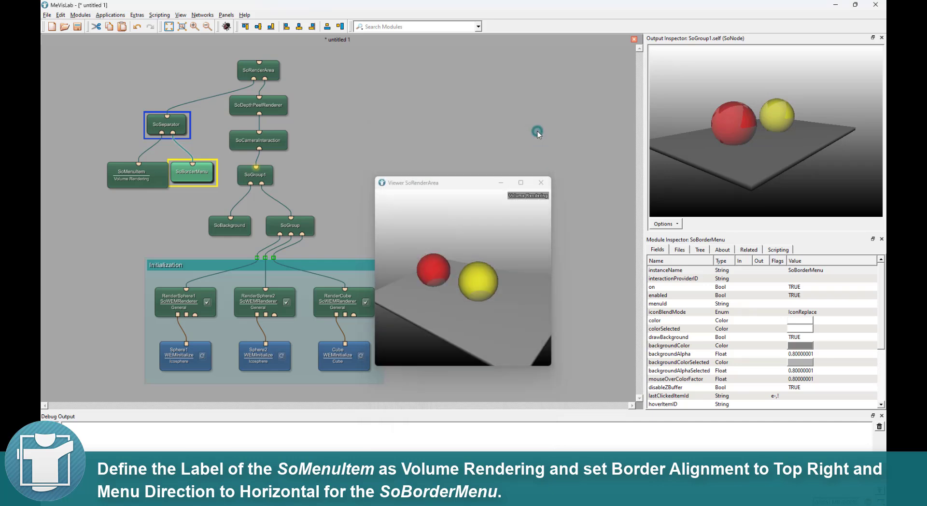
click(528, 195)
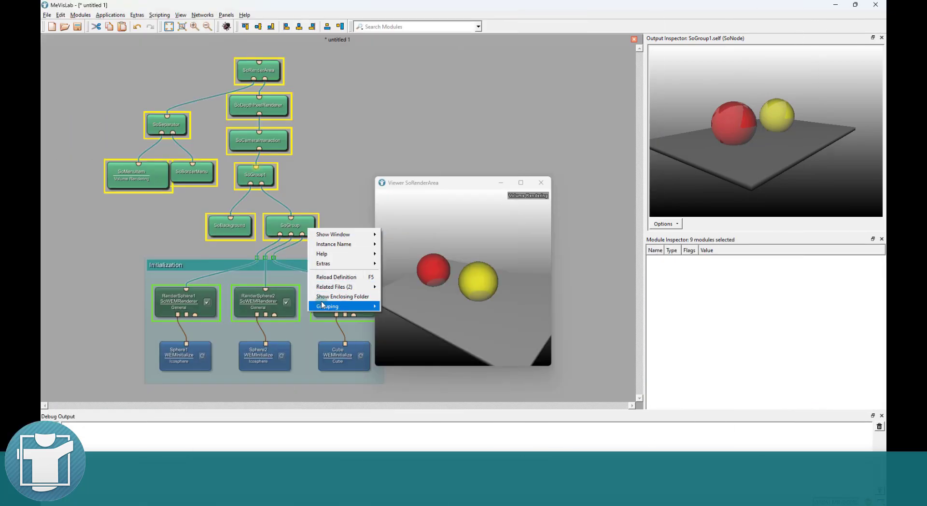
Step: Add the selected rendering modules to a new group named "Volume Rendering"
mouse_move(338, 307)
click(396, 306)
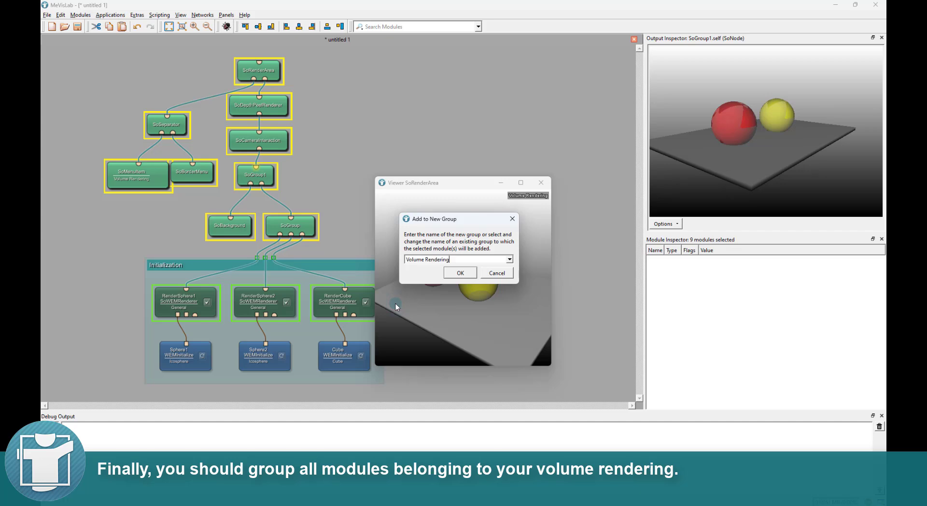
click(453, 273)
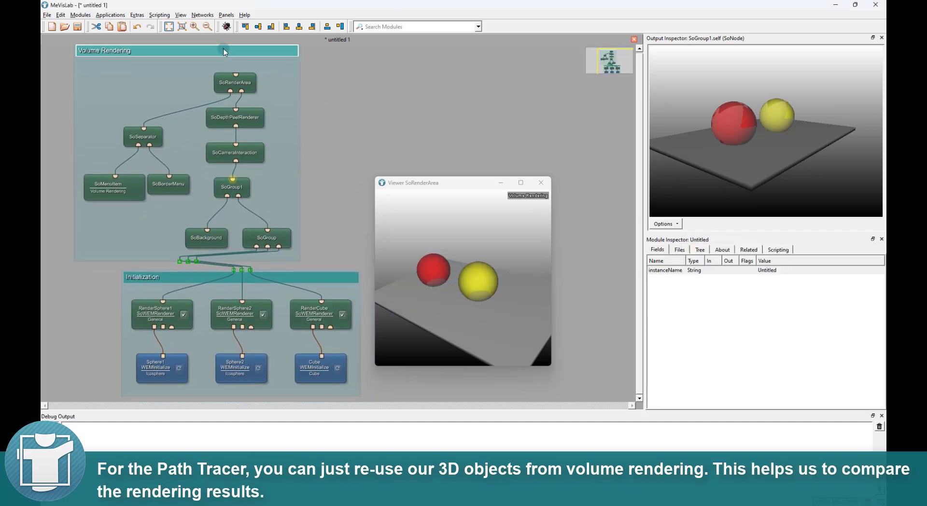
Step: Separate the Volume Rendering and Initialization groups and move the SoRenderArea viewer aside to free workspace for the path tracer modules
drag(223, 52, 204, 51)
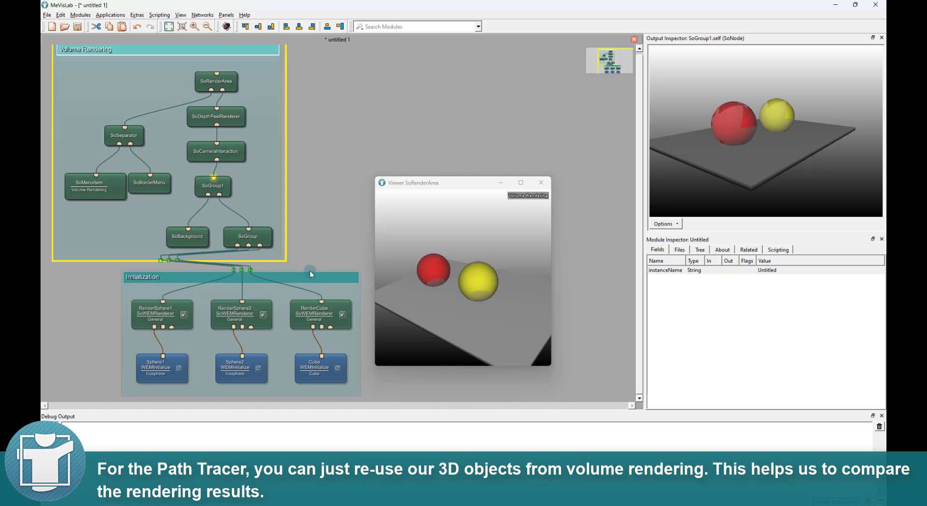
drag(310, 274, 335, 282)
click(331, 233)
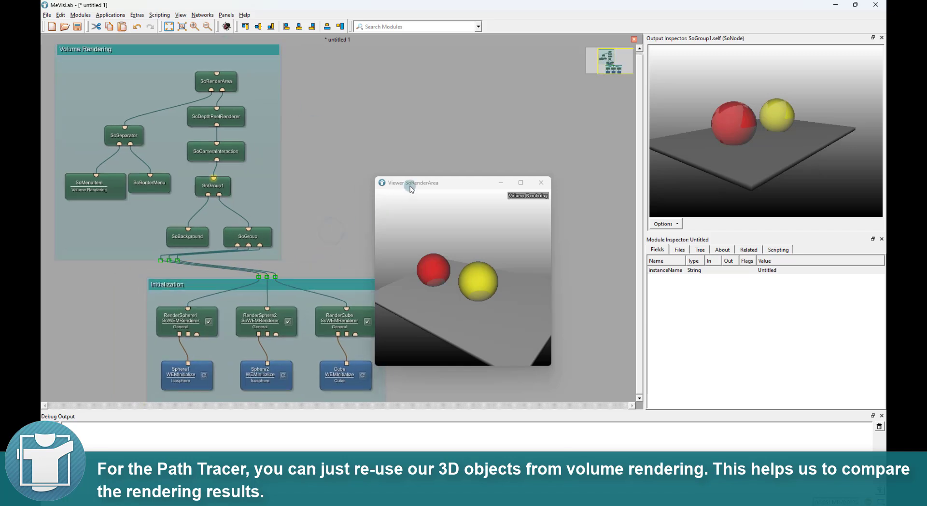
drag(410, 189, 115, 154)
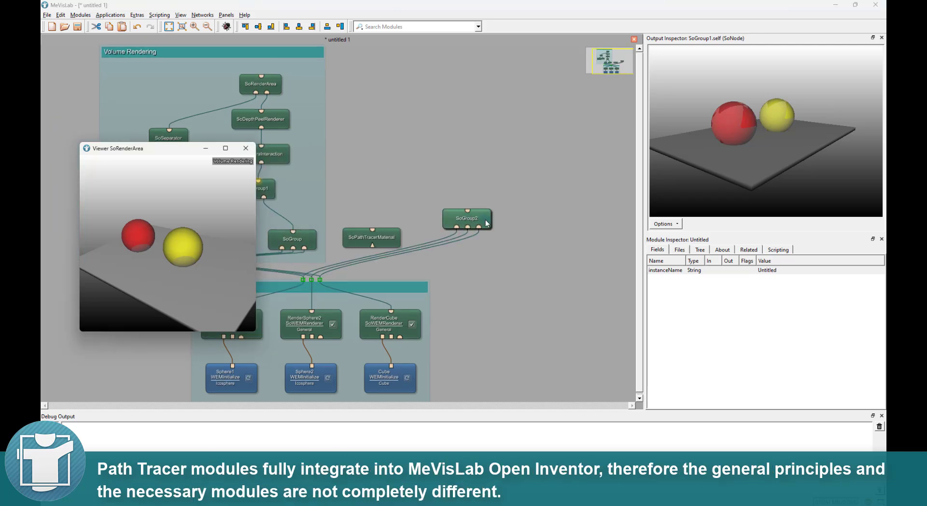
Step: Connect the SoPathTracerMaterial output to the first input of SoGroup2, ahead of the three renderers
click(474, 219)
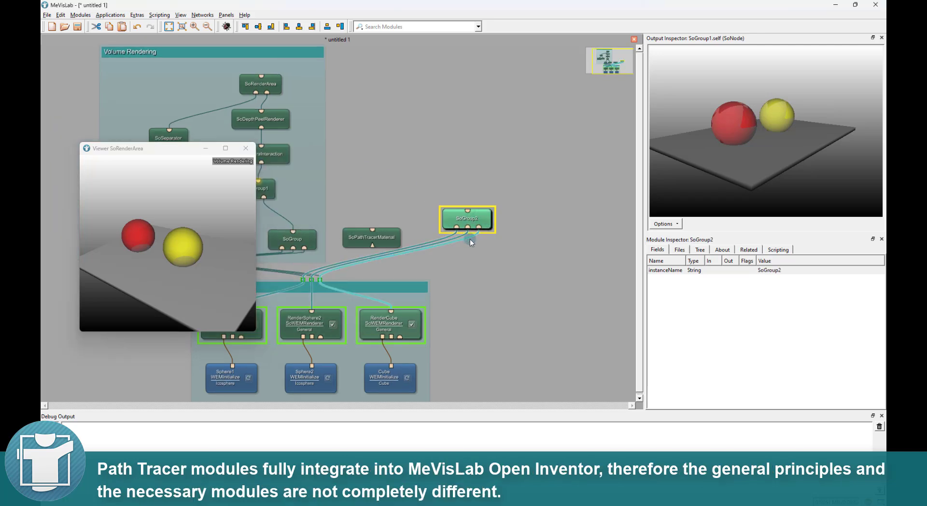
drag(372, 230, 450, 229)
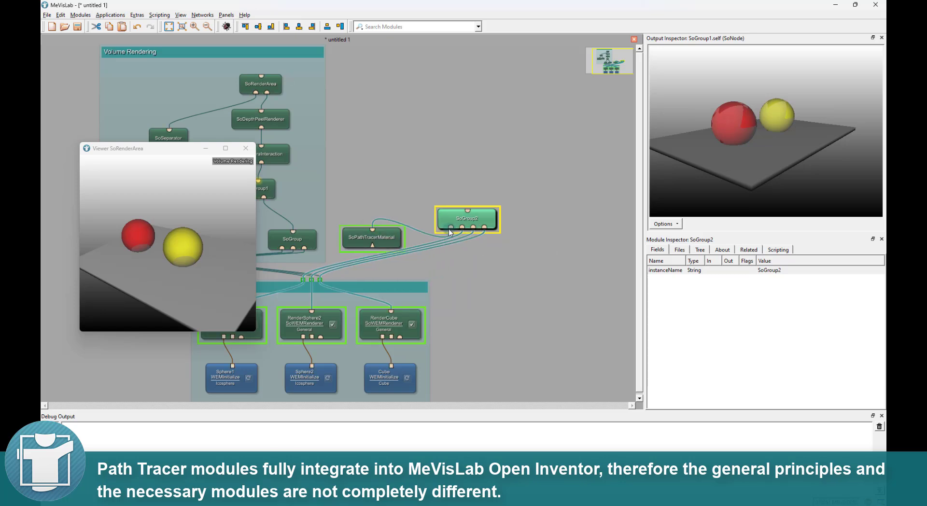
click(385, 241)
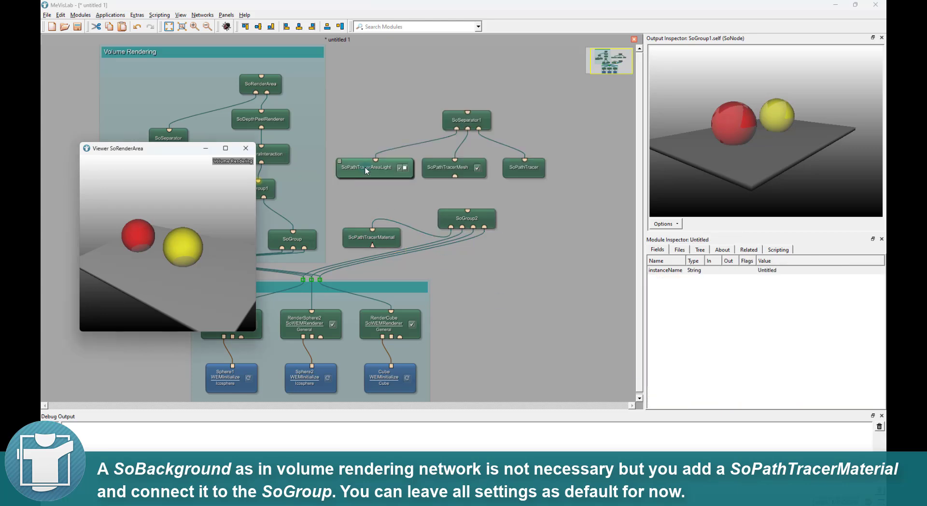
Step: Check the modules under SoSeparator1 and connect SoGroup2 to the SoPathTracerMesh input
click(366, 167)
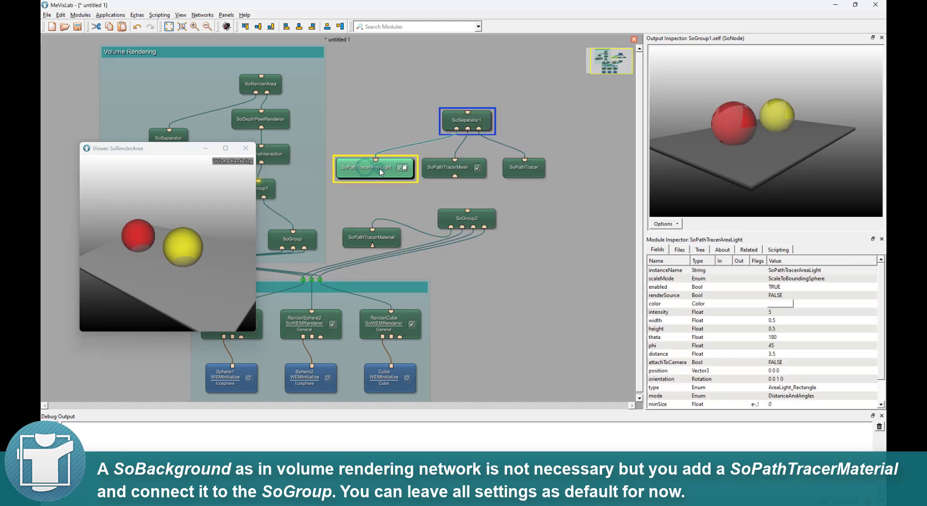
click(442, 168)
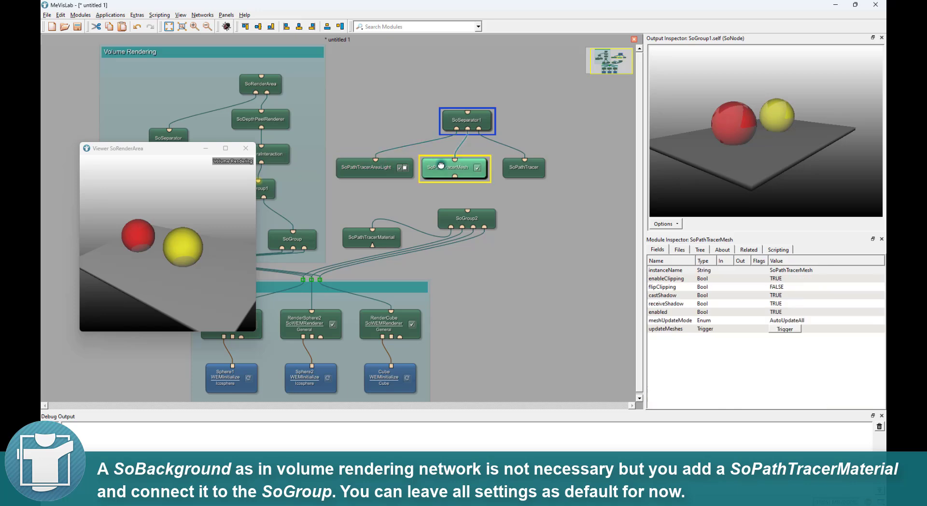
click(513, 170)
click(486, 117)
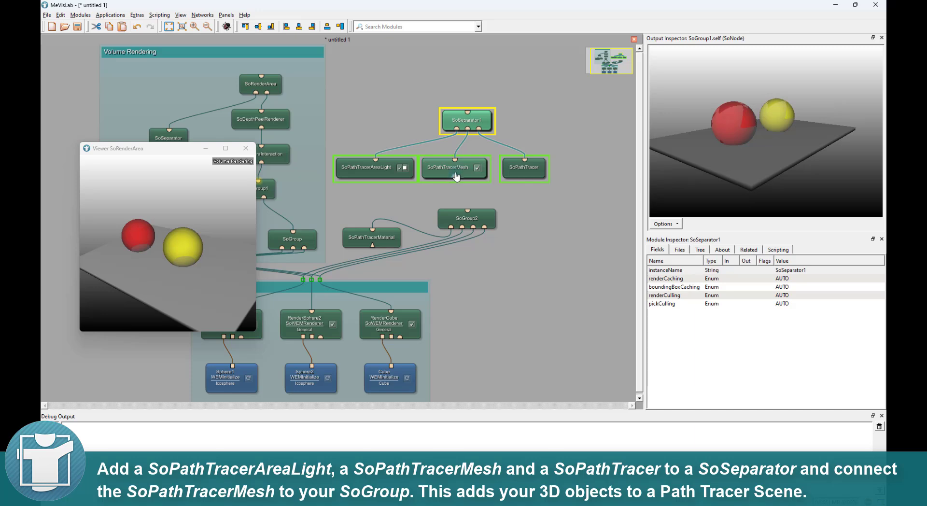
drag(455, 176, 469, 214)
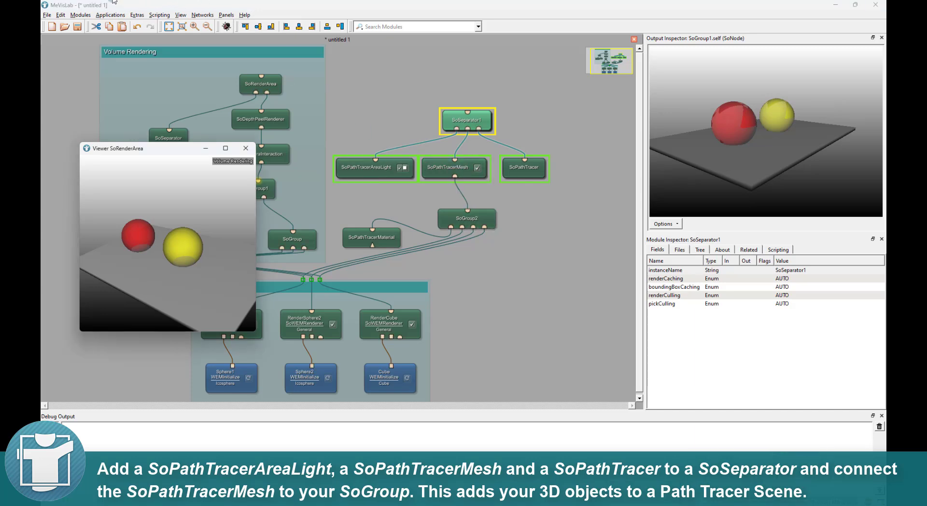
Step: Preview the path-traced scene at the SoSeparator1 output and rotate it in the output inspector
click(467, 112)
mouse_move(767, 160)
mouse_down()
mouse_move(825, 138)
mouse_move(788, 178)
mouse_move(786, 164)
mouse_up()
click(583, 123)
scroll(583, 123, up, 1)
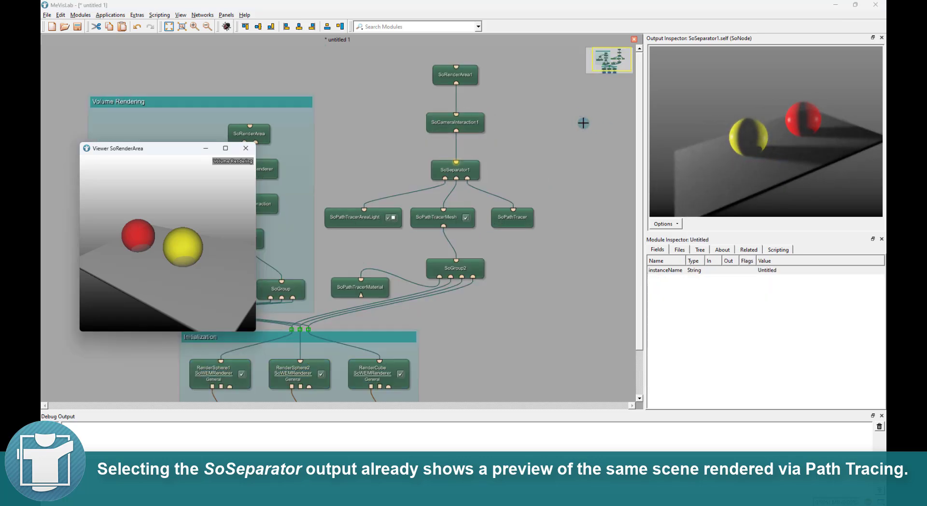
Step: Open the SoRenderArea1 viewer beside the volume rendering viewer and rotate both scenes to compare them
click(468, 74)
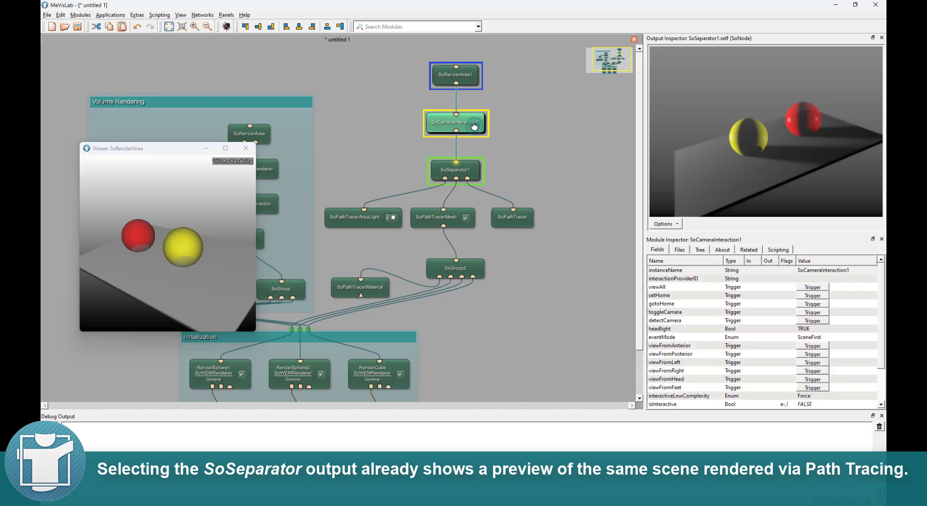
double_click(470, 76)
drag(476, 182, 533, 155)
drag(511, 195, 516, 285)
mouse_move(169, 273)
mouse_down()
mouse_move(165, 266)
mouse_move(162, 275)
mouse_up()
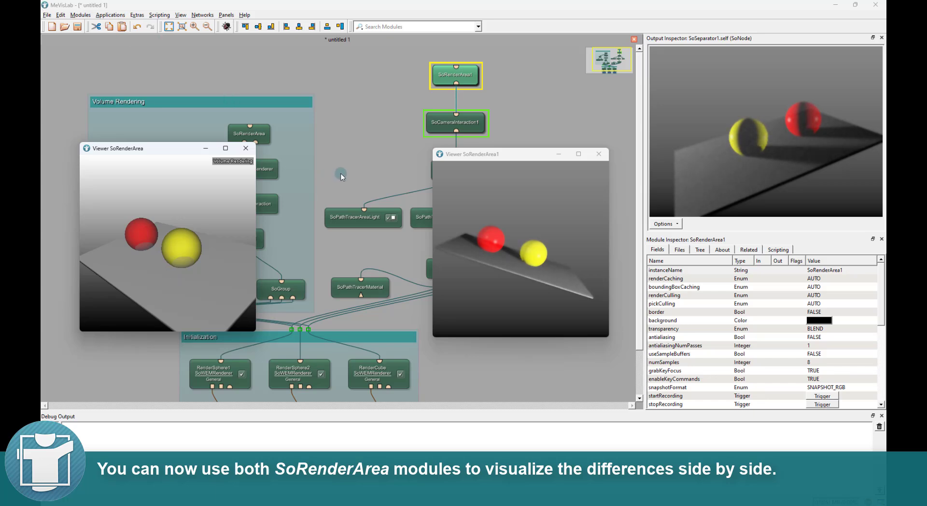
Step: Duplicate the SoSeparator, SoMenuItem and SoBorderMenu modules from the Volume Rendering group
drag(340, 164, 494, 122)
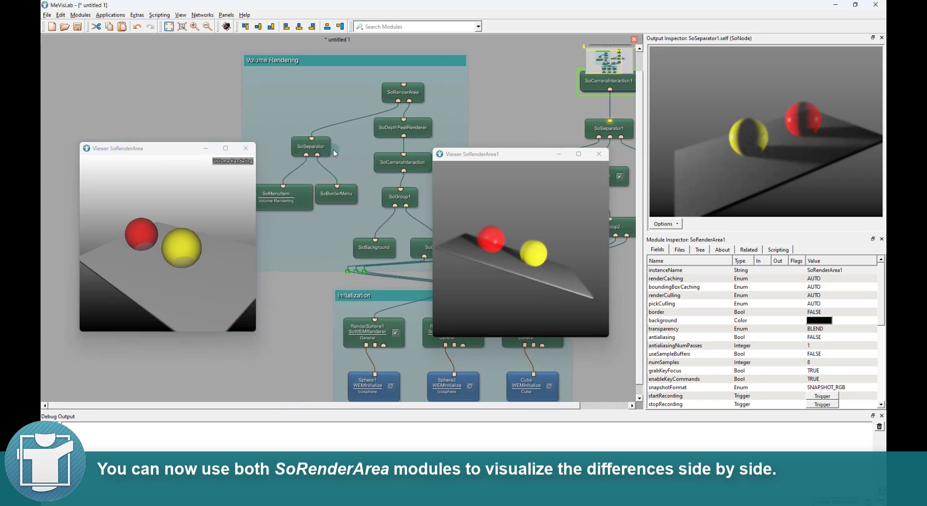
click(332, 149)
ctrl+click(295, 197)
ctrl+click(332, 197)
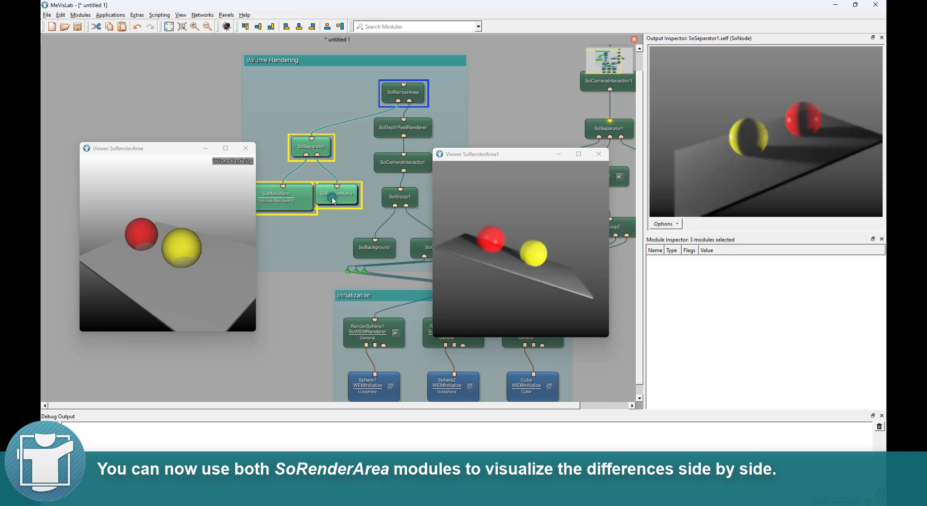
key(ctrl+c)
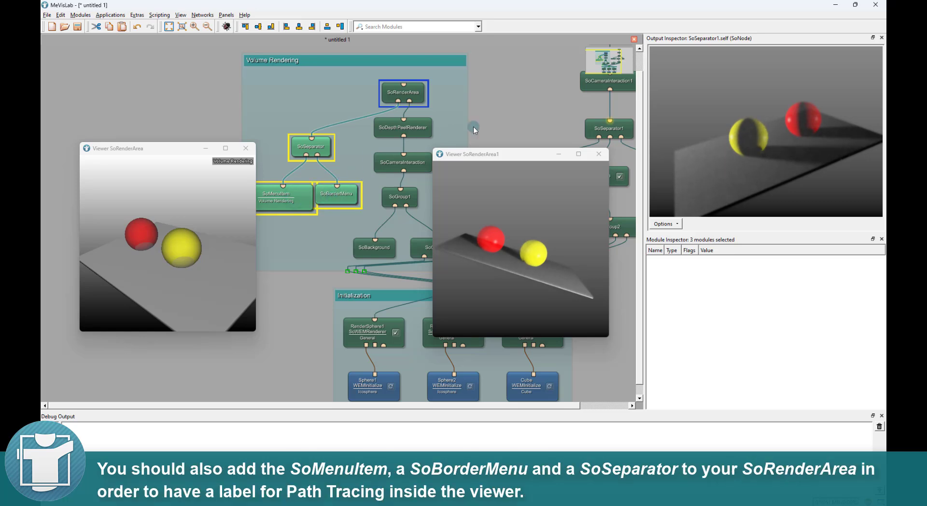
key(ctrl+v)
Step: Move the SoRenderArea1 viewer out of the way and connect the copied SoSeparator2 to the SoRenderArea1 input
click(502, 154)
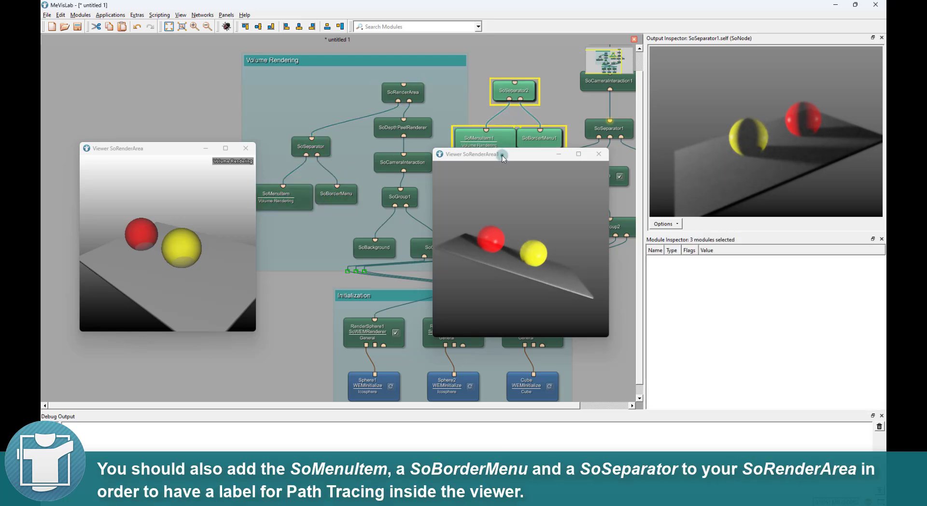
drag(503, 155, 426, 190)
drag(486, 61, 397, 78)
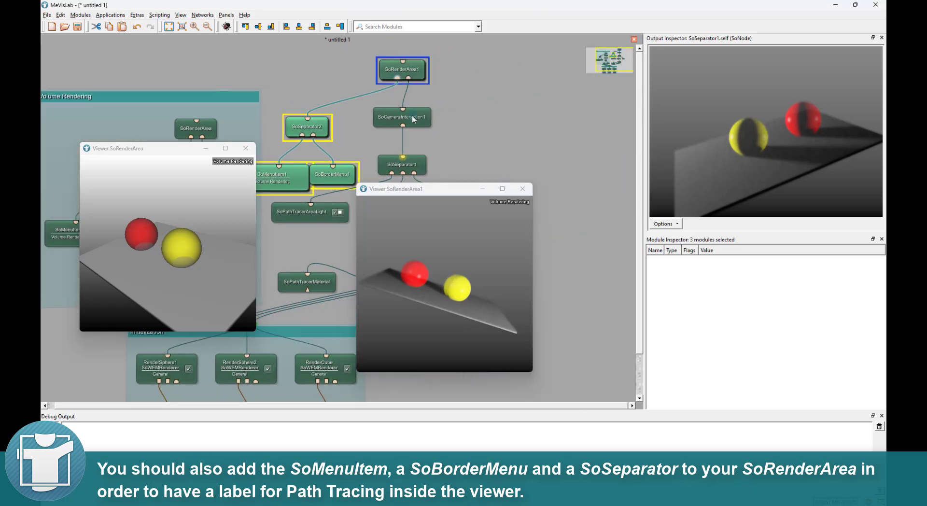
click(359, 138)
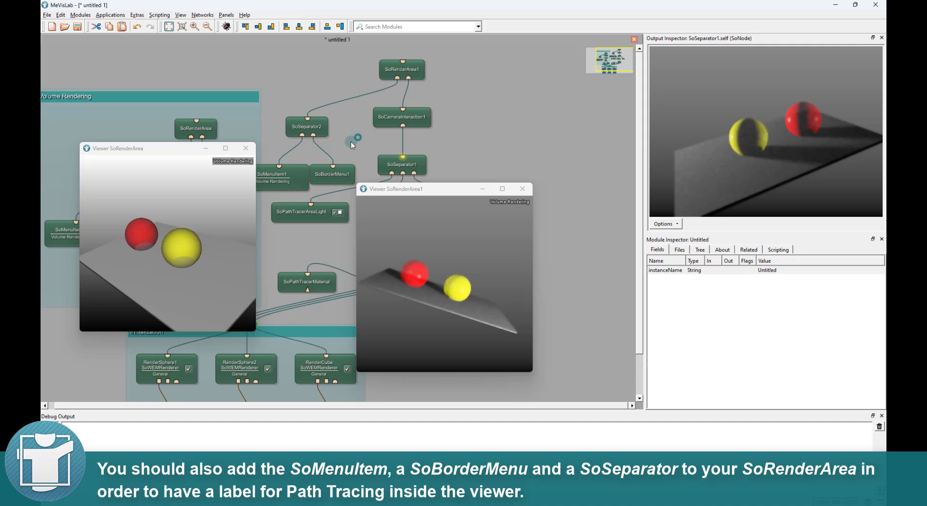
Step: Set the label of the SoMenuItem1 module to "Path Tracing"
double_click(287, 182)
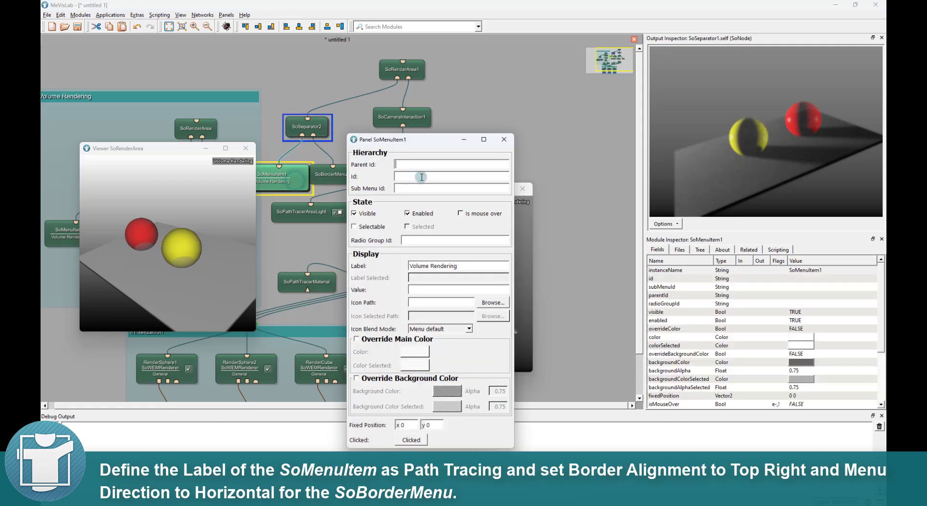
drag(465, 265, 375, 267)
text(Path Tracing)
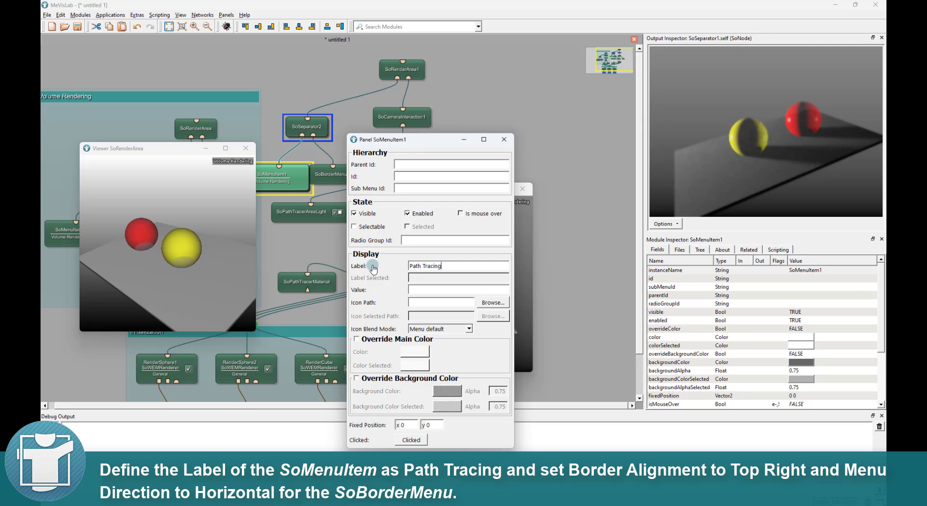
key(Return)
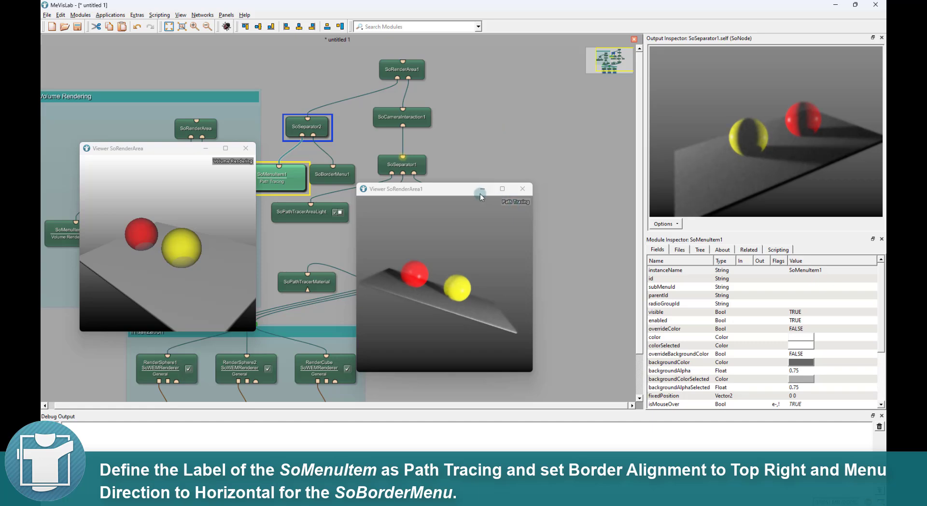
Step: Move the SoRenderArea1 viewer aside and rotate the scenes to compare volume rendering with path tracing
drag(478, 191, 533, 149)
mouse_move(168, 235)
mouse_down()
mouse_move(145, 204)
mouse_move(165, 241)
mouse_up()
drag(460, 262, 465, 233)
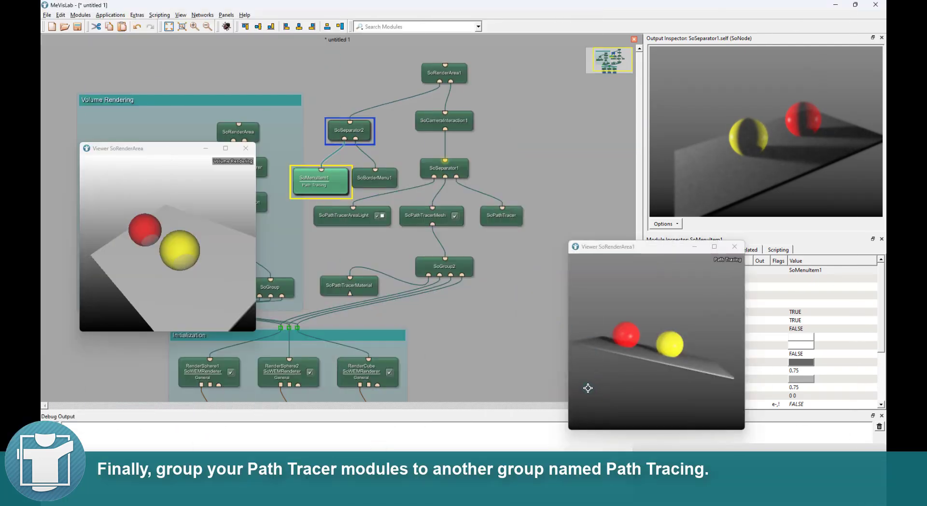
Step: Add all path tracer modules to a new group named "Path Tracing" and shift it away from the Volume Rendering group
drag(553, 314, 326, 67)
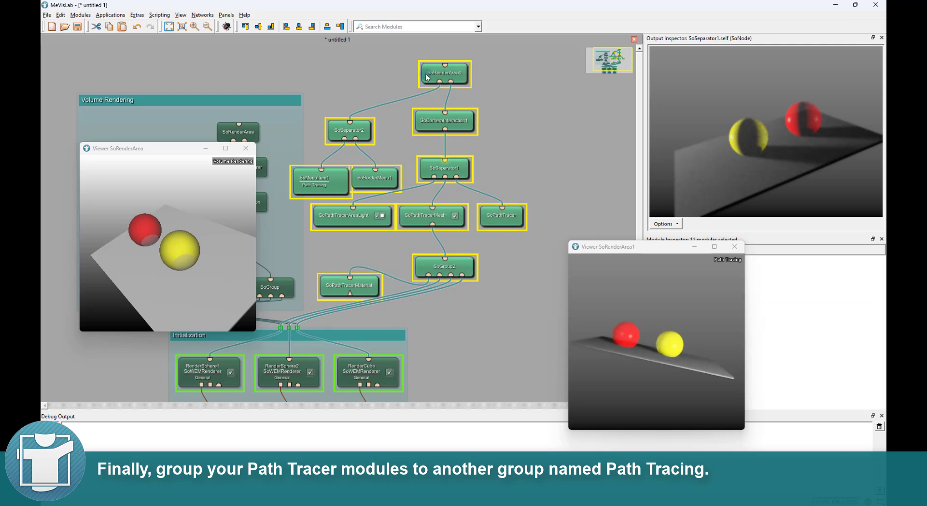
right_click(432, 76)
mouse_move(480, 151)
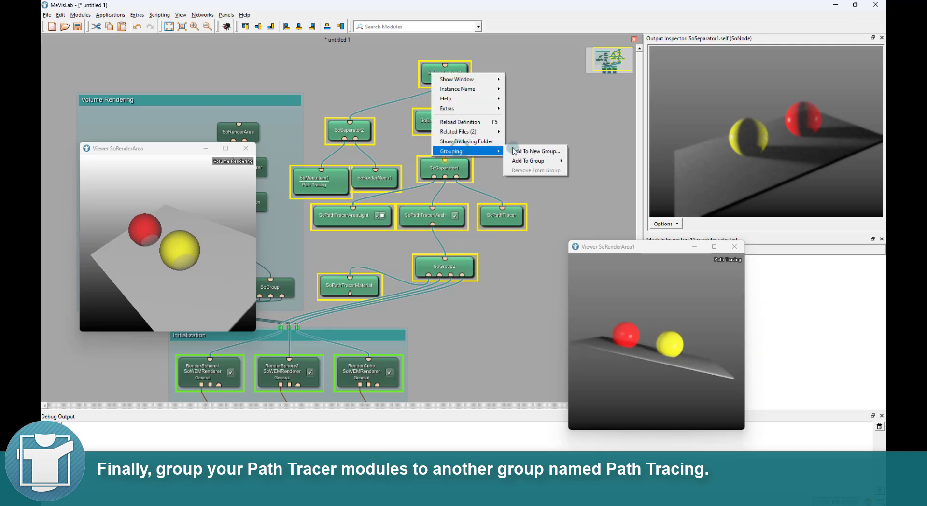
click(524, 151)
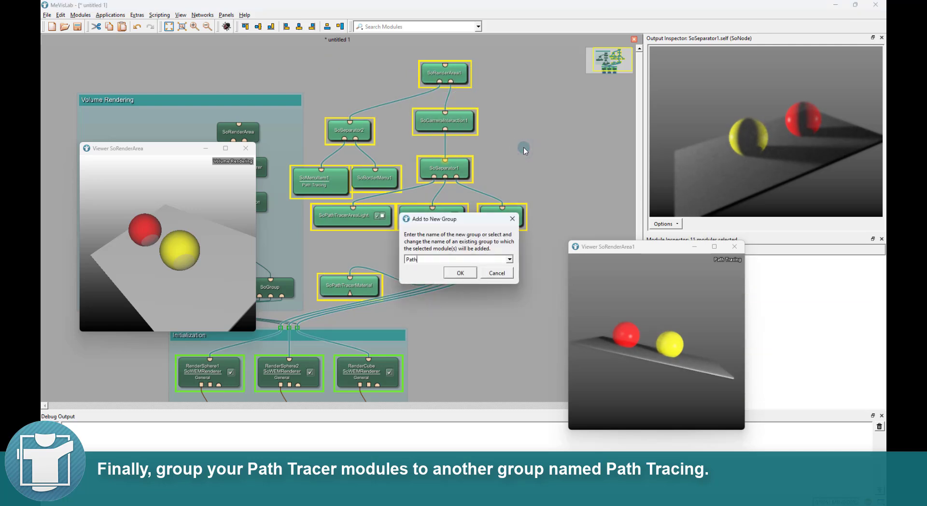
text(Path Tracing)
key(Return)
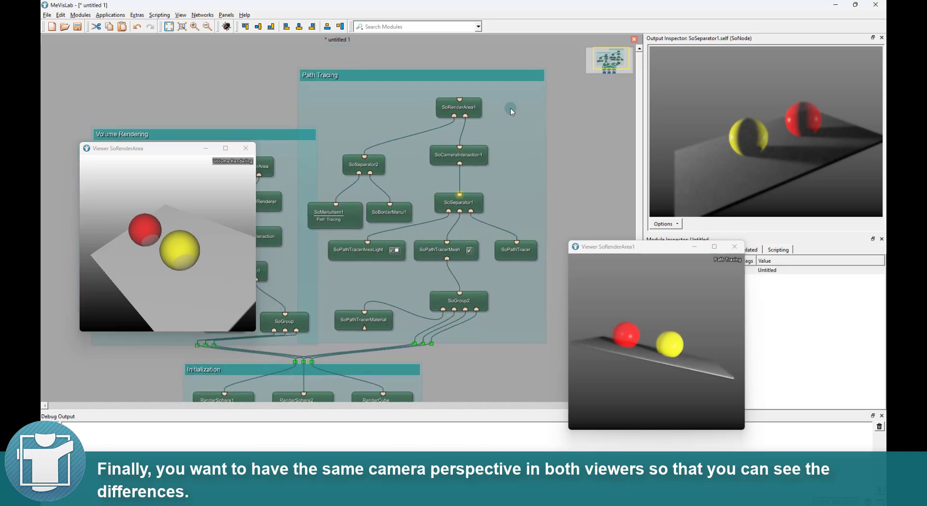
drag(499, 80, 527, 89)
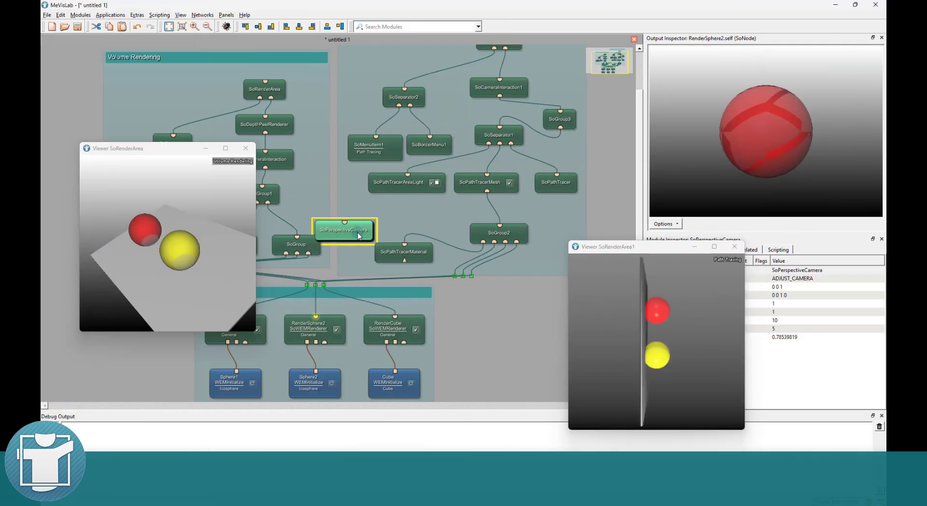
Step: Place the SoPerspectiveCamera below the Path Tracing group and connect it to both SoGroup3 and SoGroup1
drag(342, 228, 515, 327)
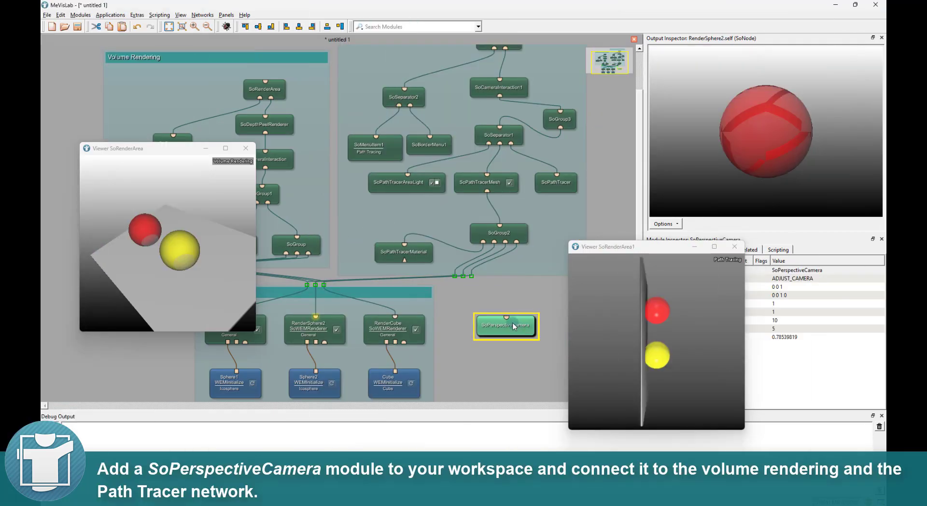
drag(537, 232, 556, 132)
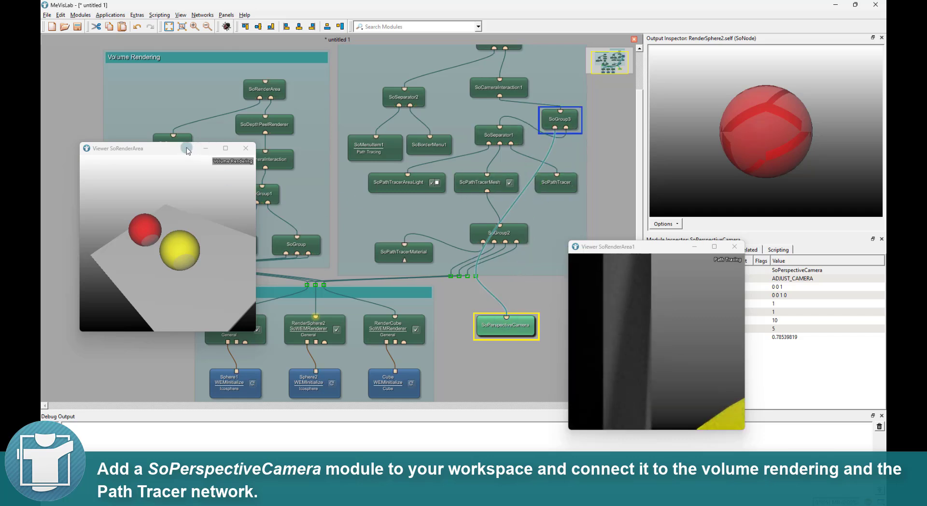
drag(188, 151, 129, 158)
drag(509, 322, 266, 206)
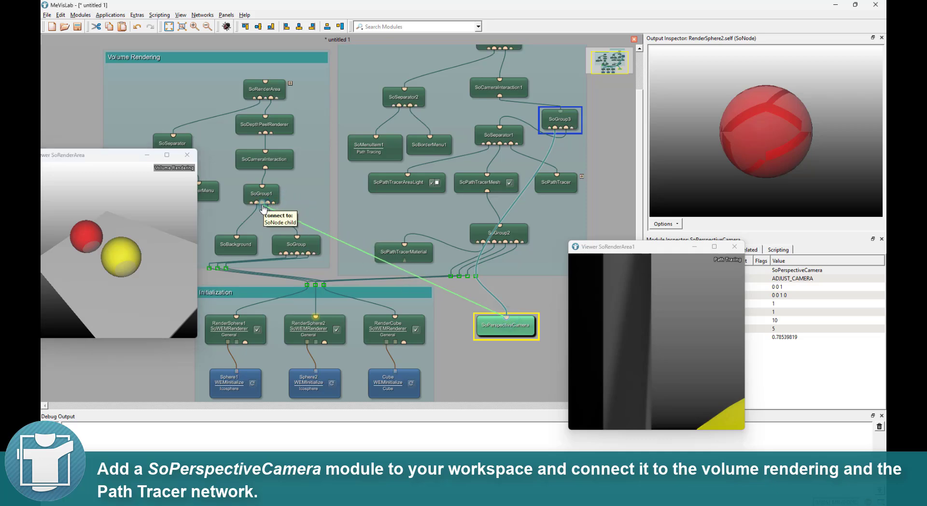
drag(96, 158, 266, 153)
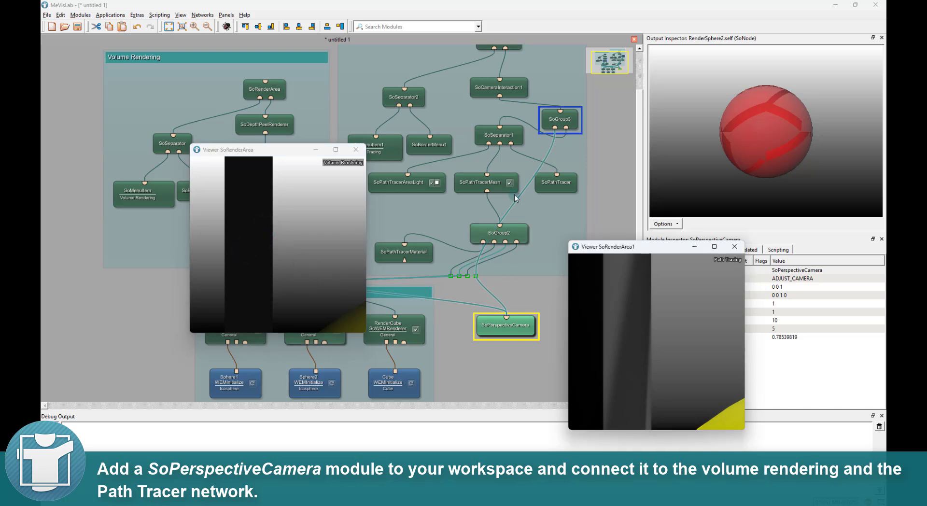
Step: Detect the camera from the scene in both SoCameraInteraction1 and SoCameraInteraction to synchronize the two viewers
double_click(517, 91)
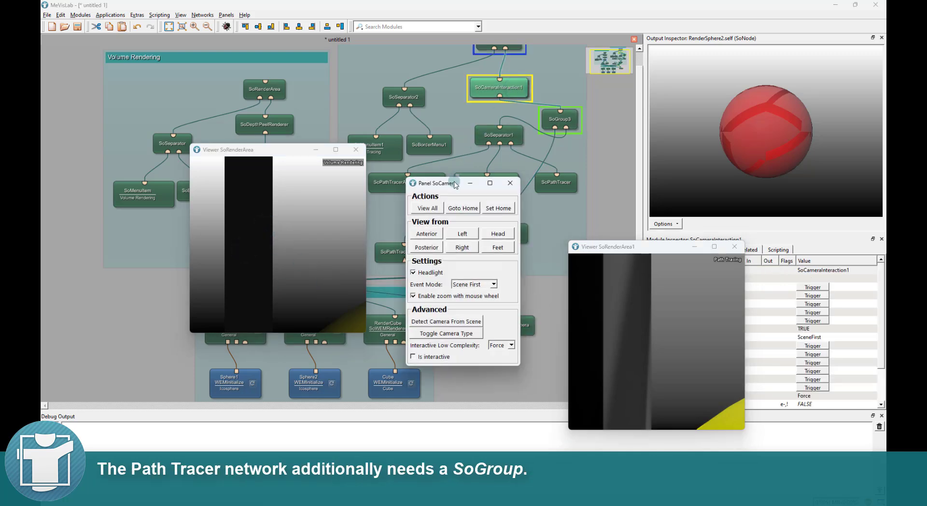
click(458, 322)
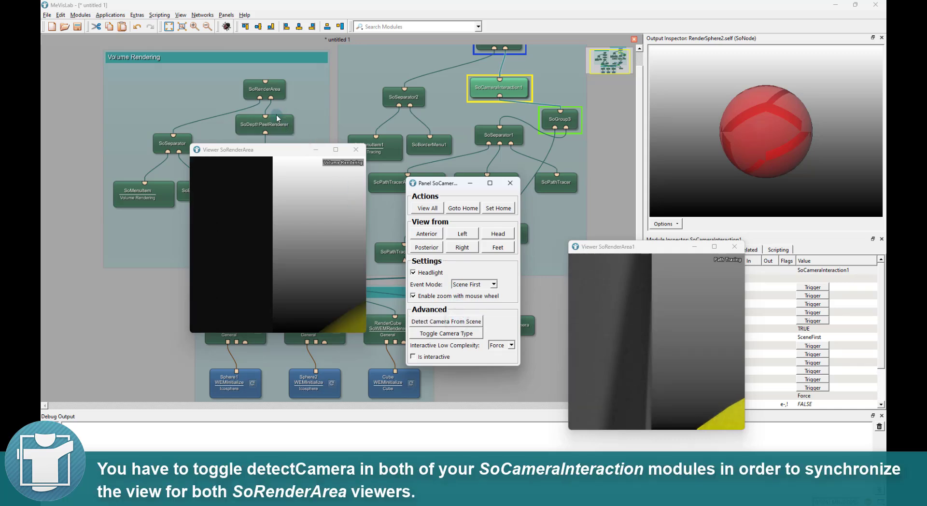
drag(232, 157, 164, 265)
double_click(280, 161)
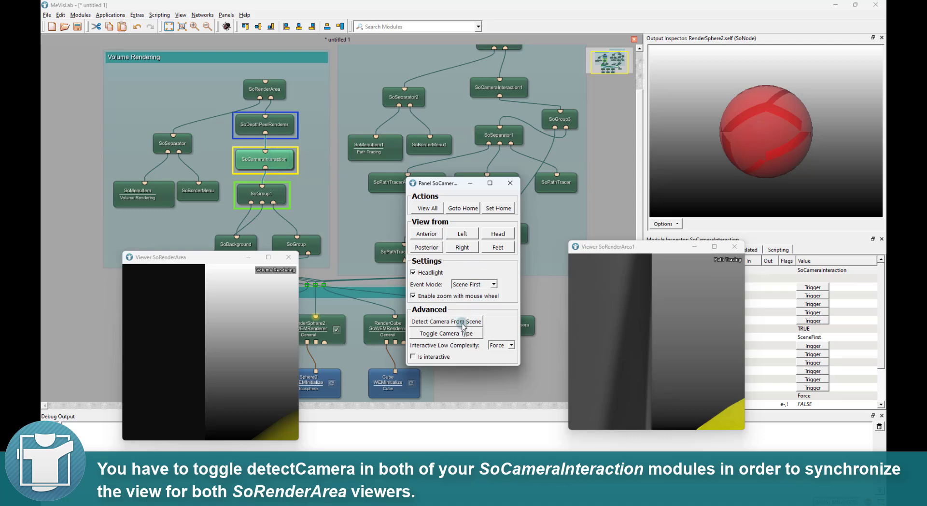
click(510, 183)
Step: Place the two viewers side by side and rotate the shared scene in each to compare volume rendering with path tracing
drag(207, 335, 230, 299)
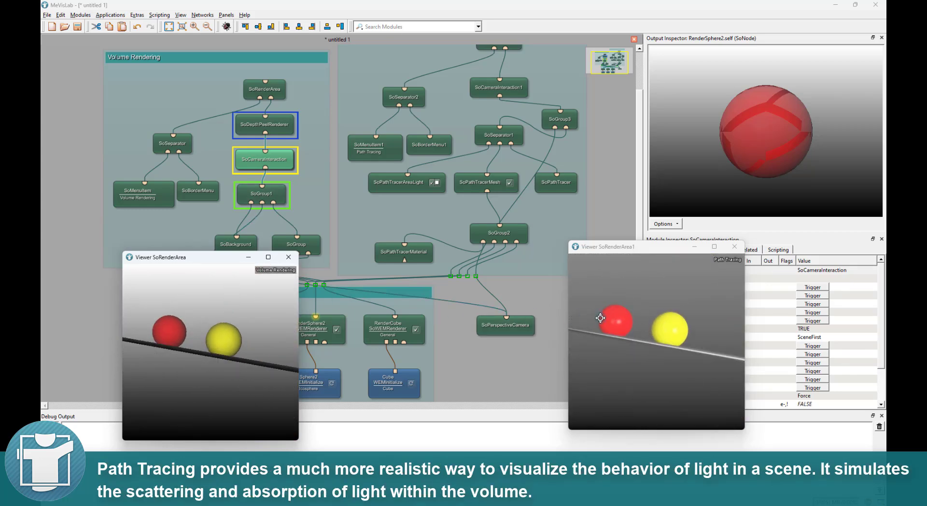
drag(617, 314, 663, 373)
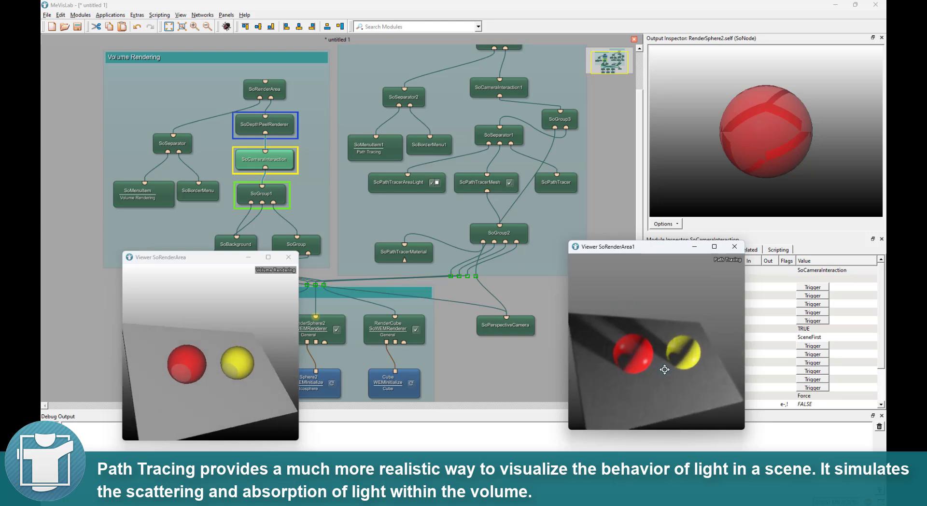
drag(207, 260, 431, 241)
drag(605, 247, 568, 240)
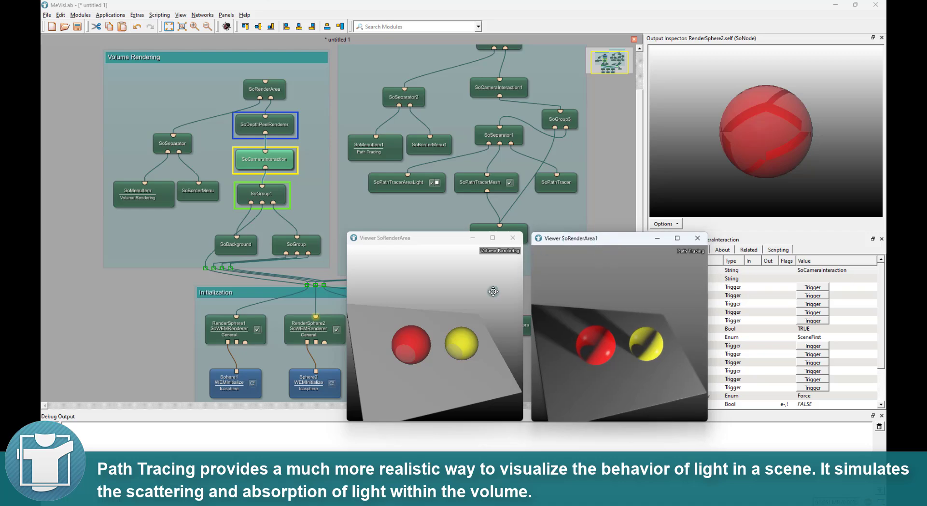
drag(421, 366, 401, 379)
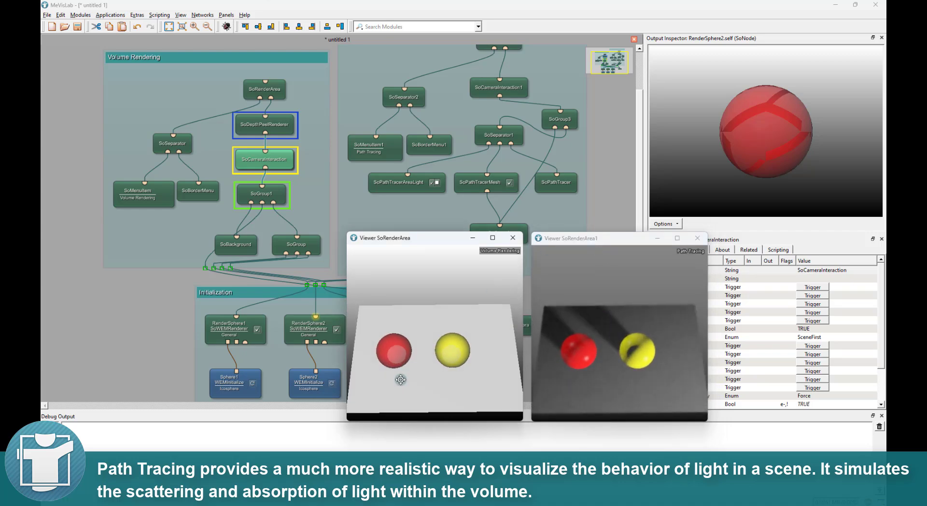
drag(519, 336, 488, 385)
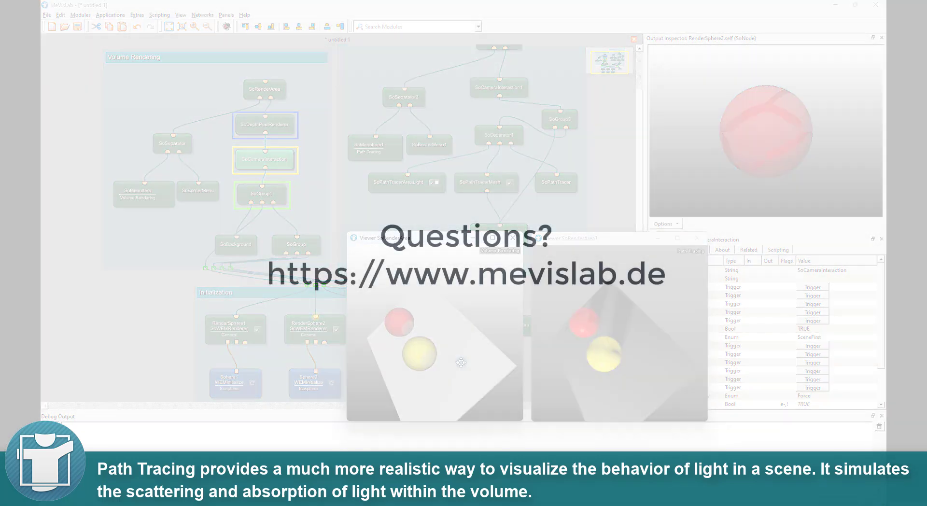